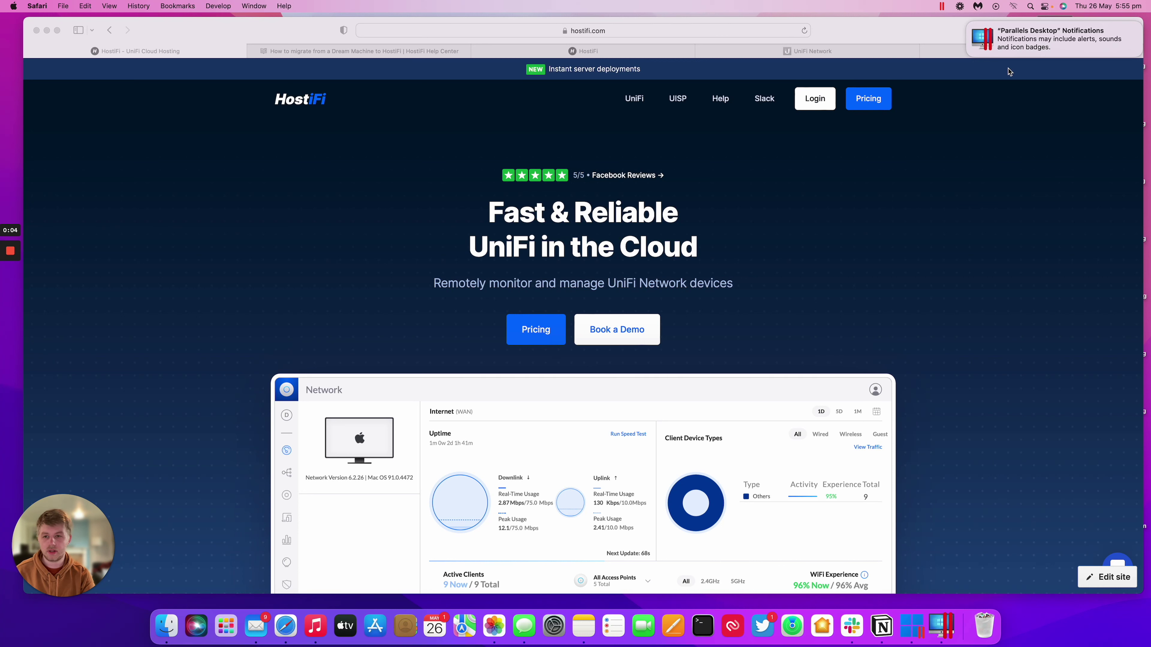
Step: Open the Dream Machine migration article and highlight 'UDM' in its first note
mouse_move(972, 31)
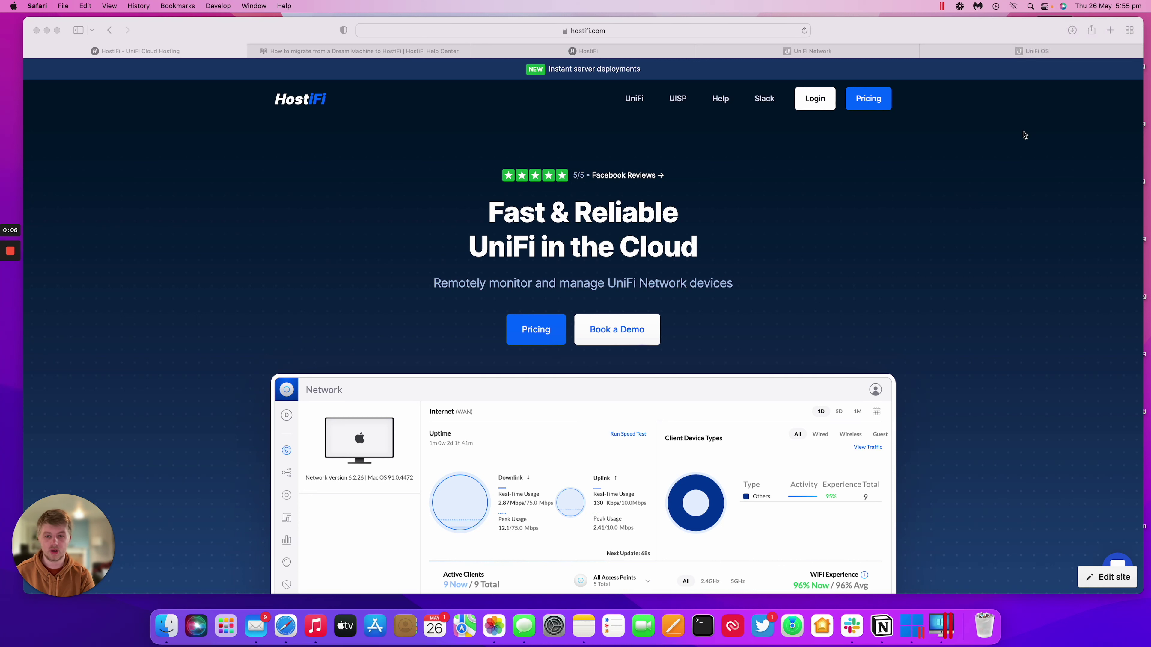
click(977, 37)
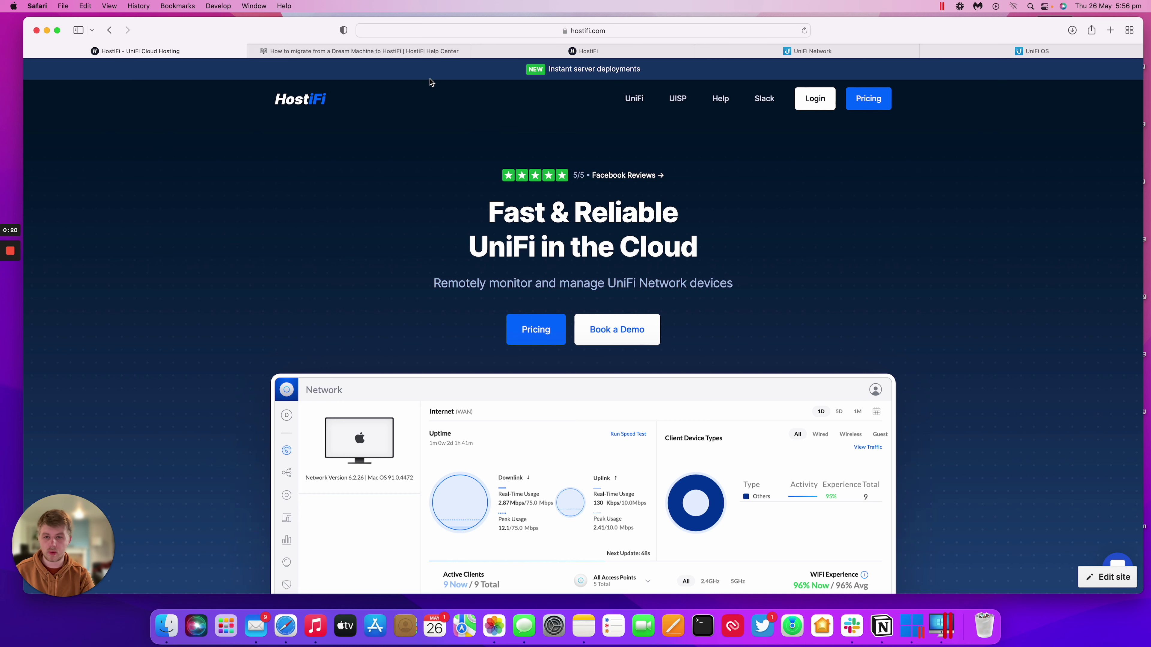
click(426, 51)
scroll(455, 106, down, 5)
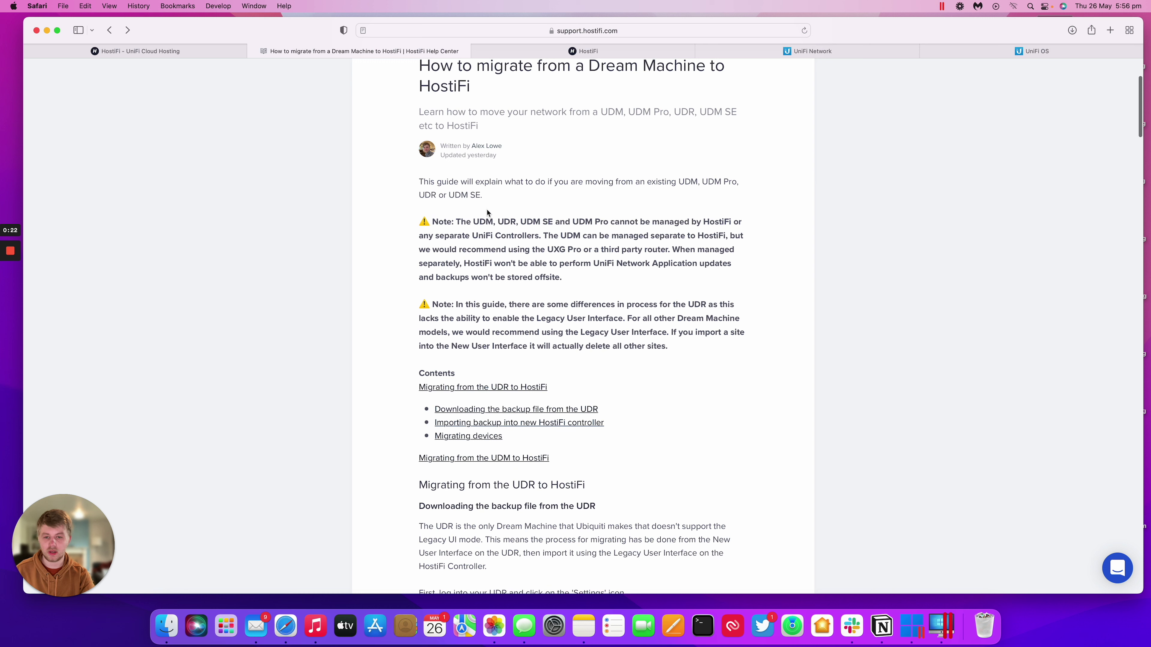
drag(486, 220, 540, 221)
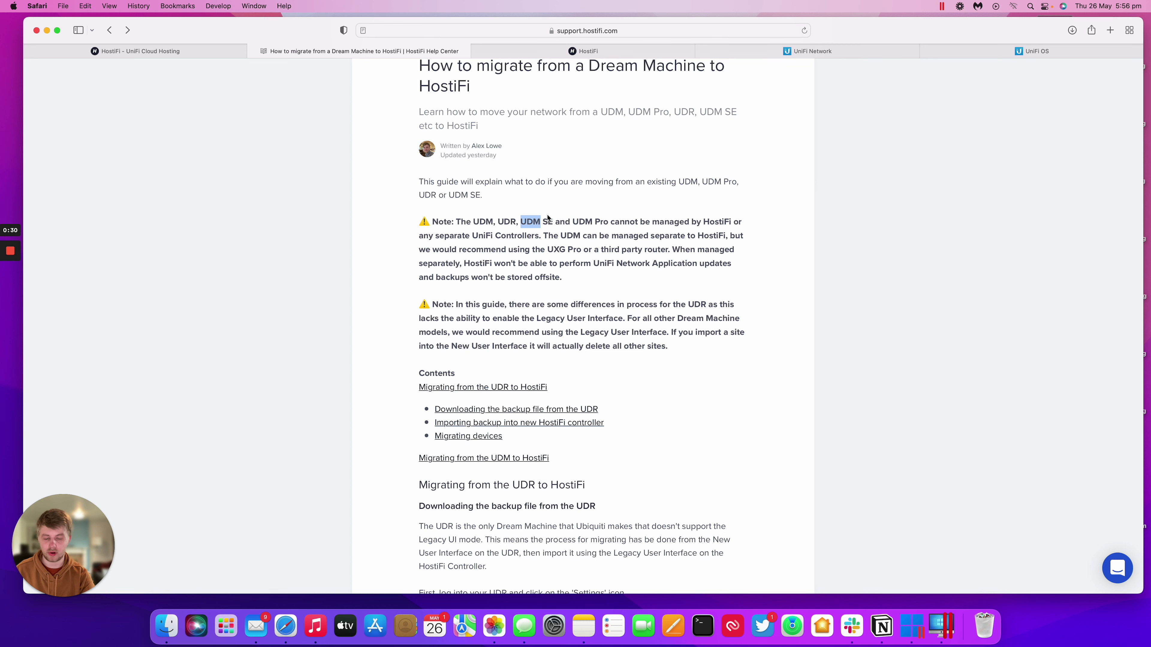
scroll(547, 217, down, 20)
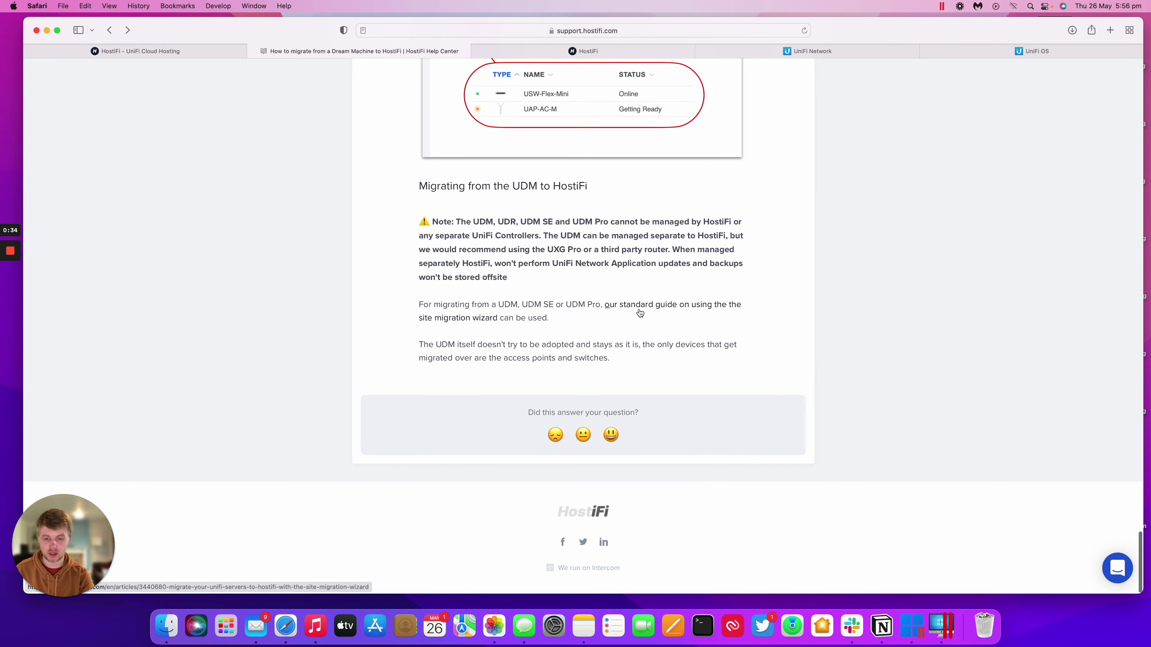
Step: Open the site migration wizard guide in a new tab and skim it
right_click(661, 309)
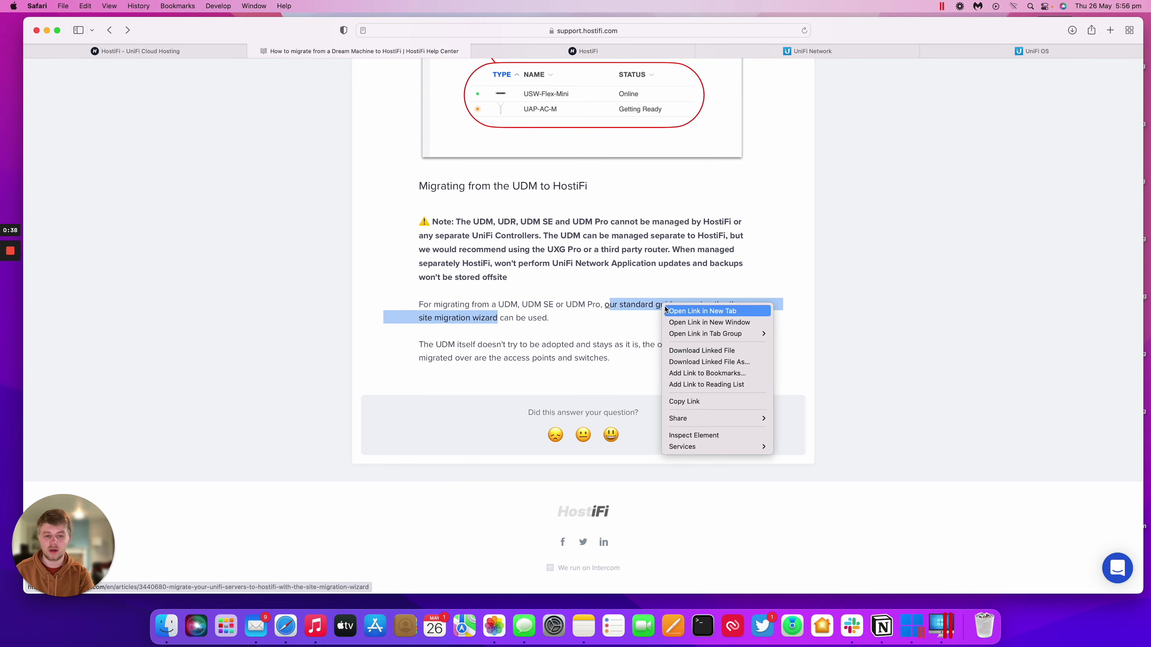
click(694, 312)
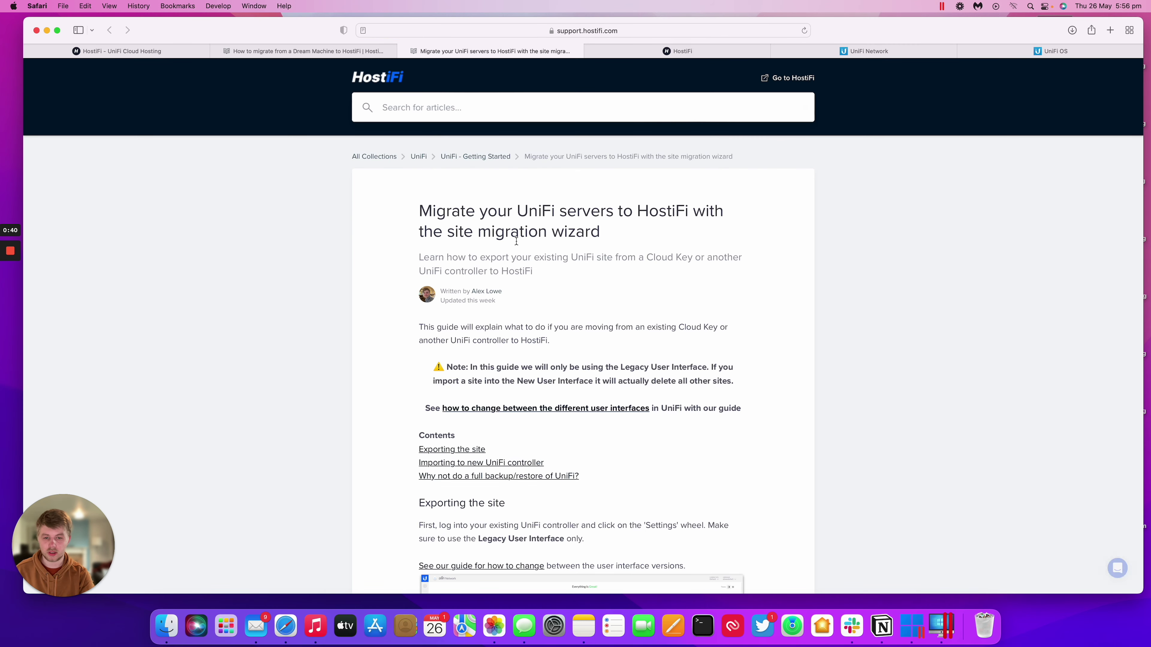
scroll(512, 199, down, 8)
scroll(513, 194, up, 8)
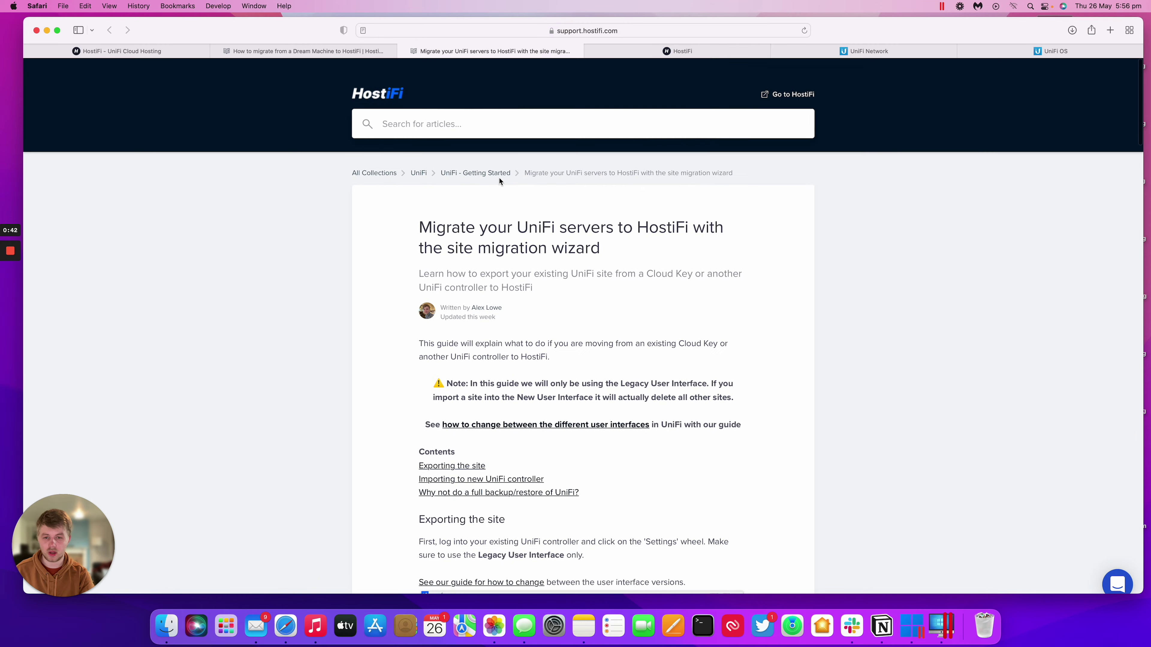
Step: Close the wizard guide and highlight 'Legacy User Interface' in the second UDR note
click(403, 51)
scroll(394, 77, up, 15)
scroll(397, 83, up, 15)
scroll(397, 83, down, 6)
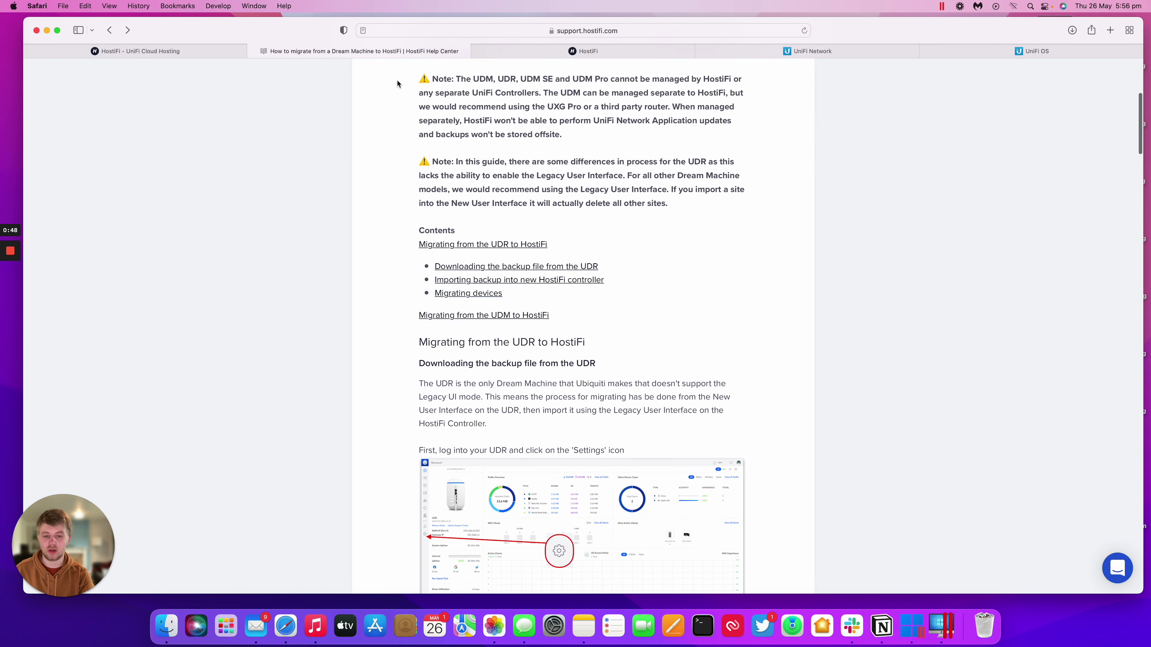
scroll(397, 84, up, 1)
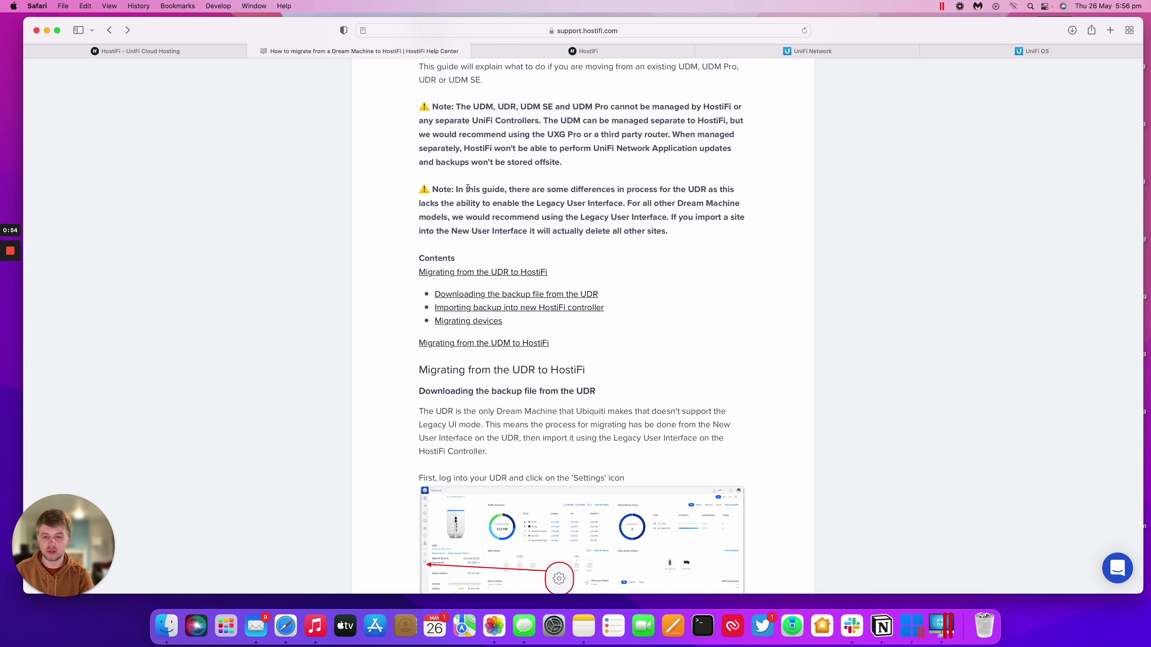
drag(547, 204, 621, 205)
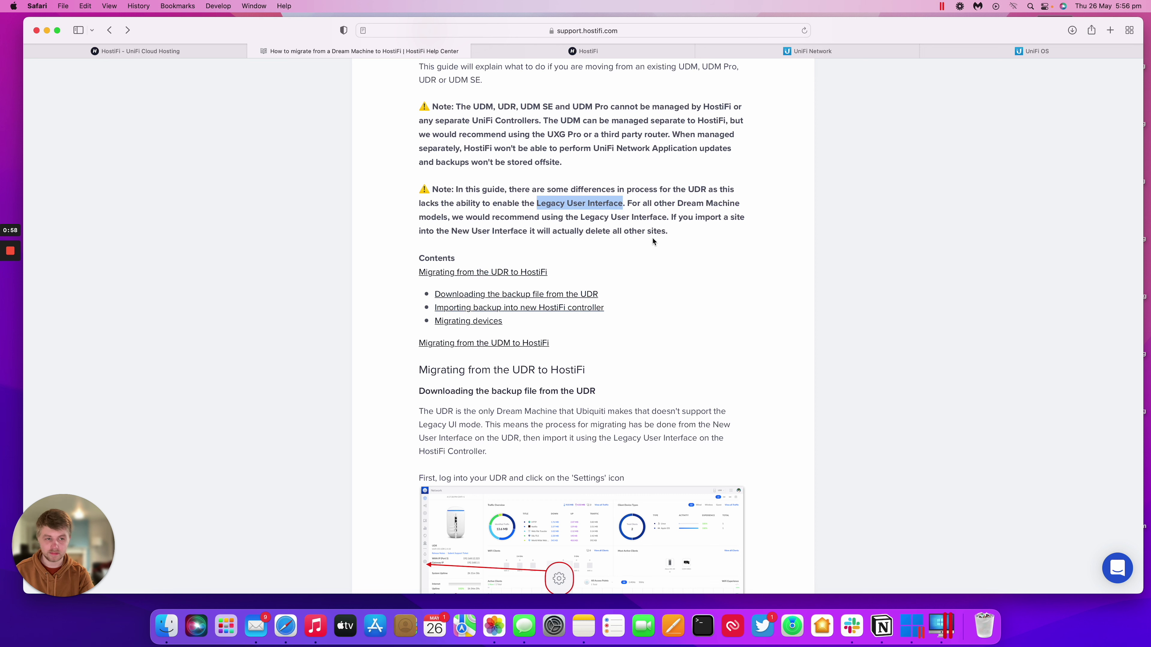
click(965, 53)
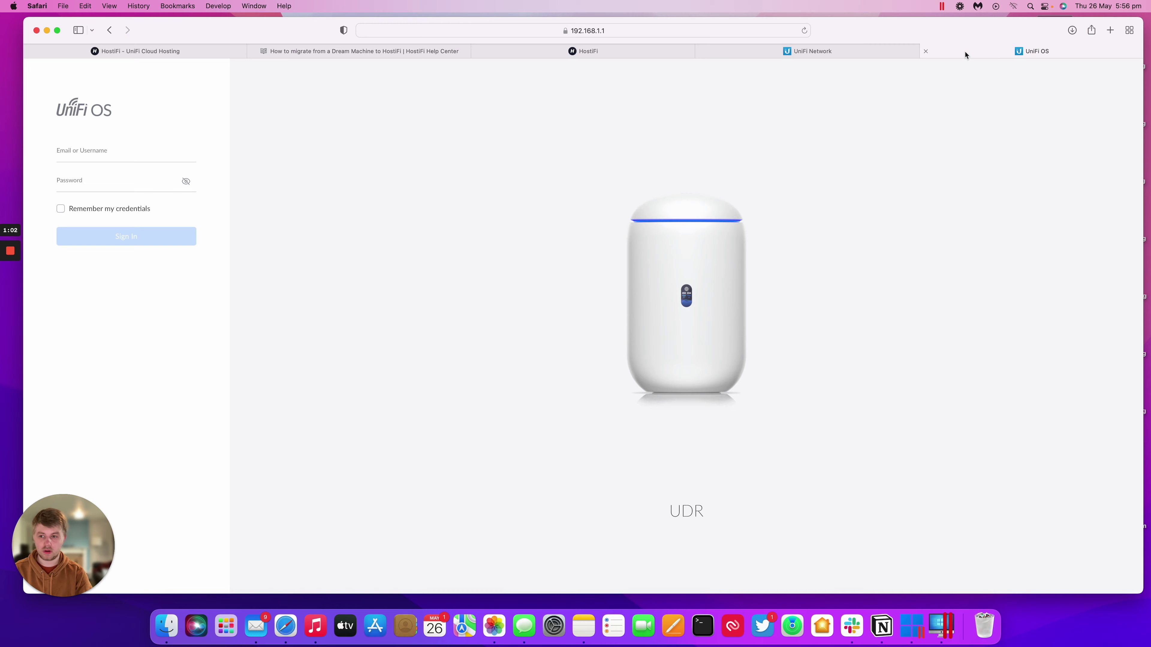
Step: Sign in to the UDR's UniFi OS console using credentials from the browser's saved passwords
click(119, 152)
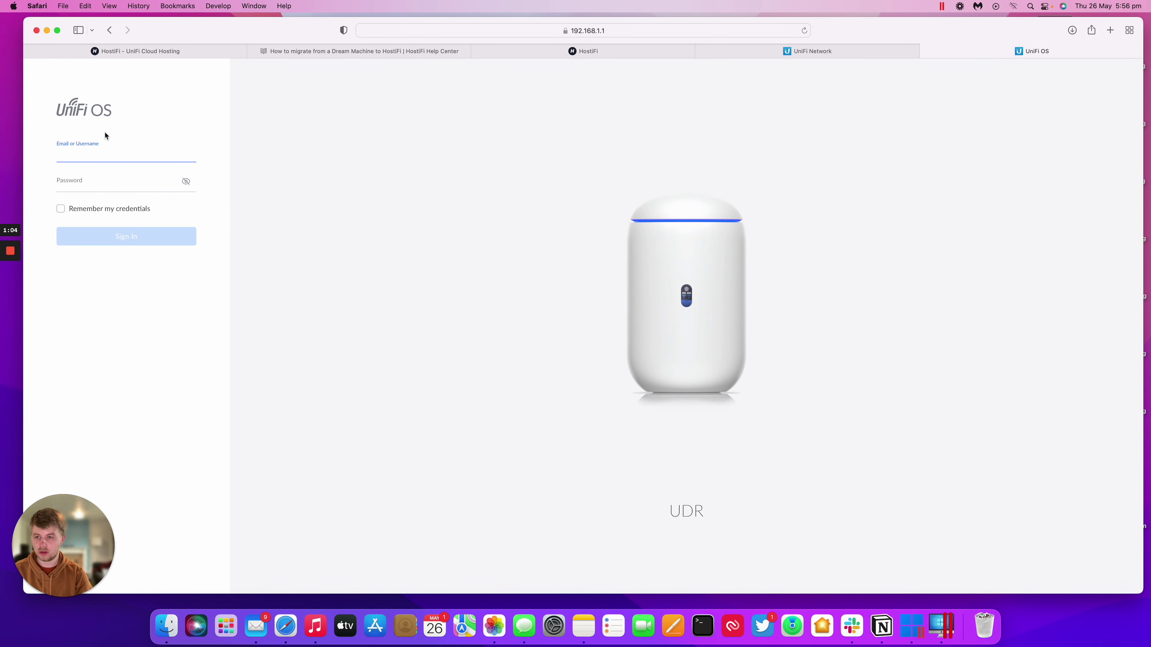
click(36, 6)
click(55, 48)
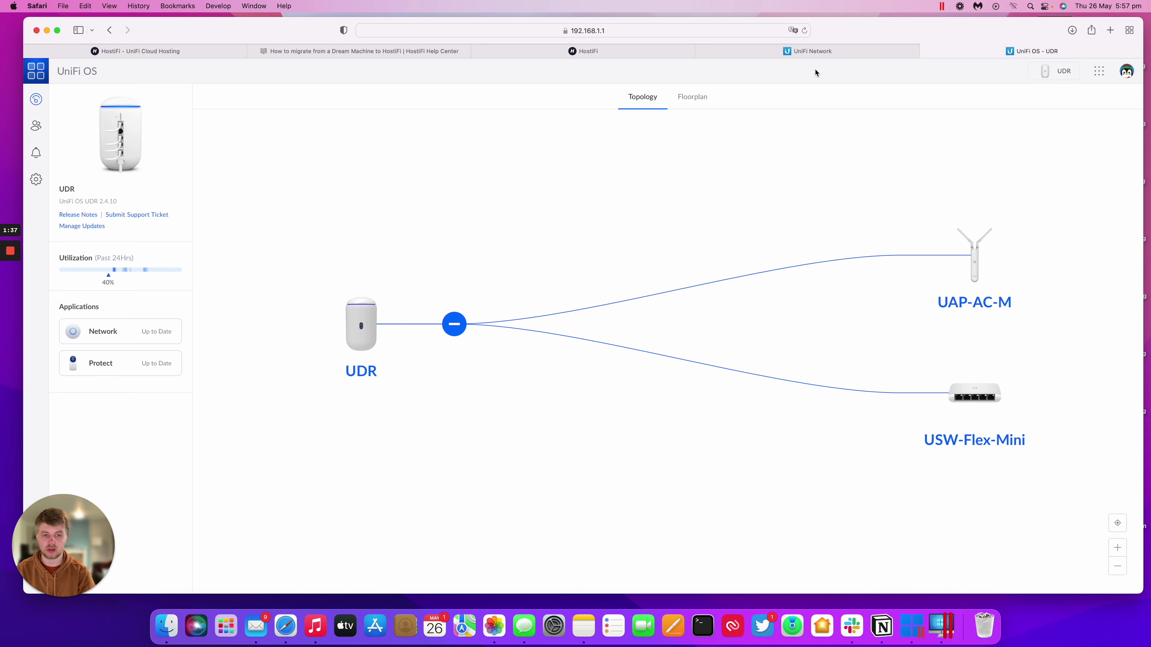
click(811, 50)
Step: Confirm the hosted controller has no devices and runs Network version 7.1.66, compared with the UDR
click(35, 153)
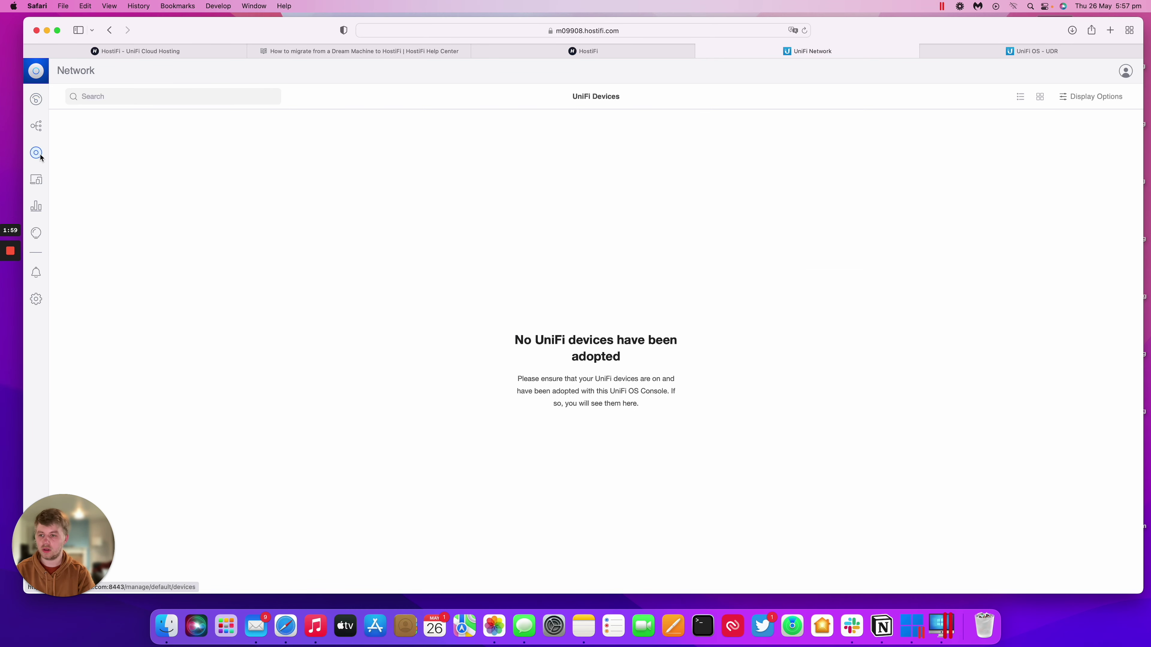
click(35, 98)
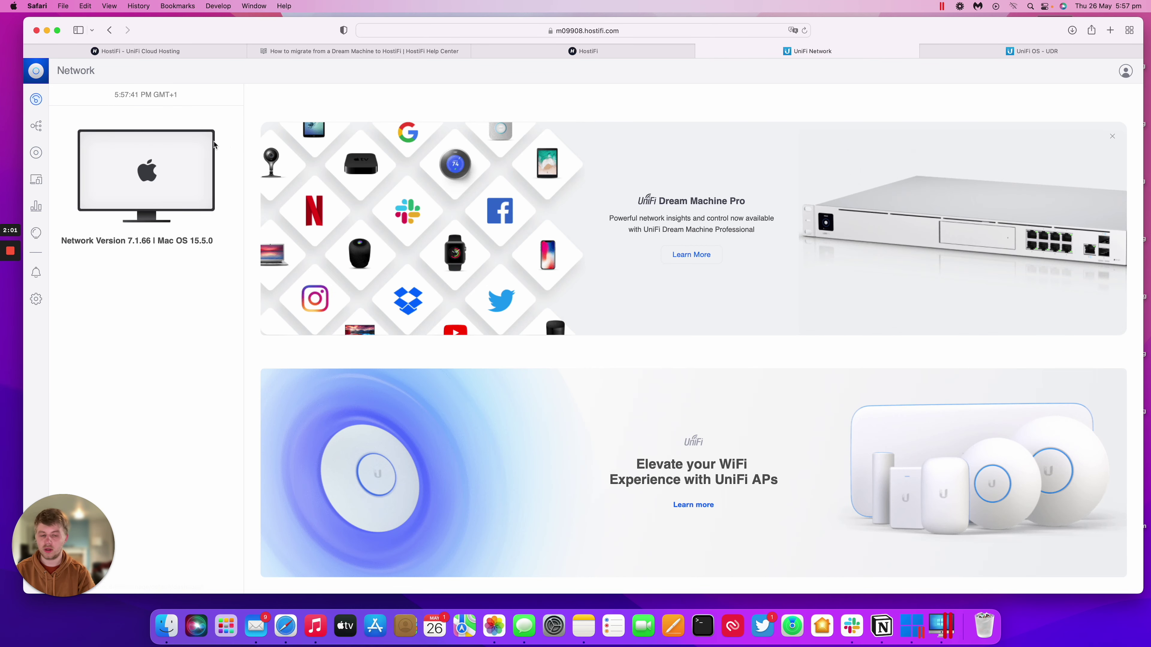
drag(128, 240, 152, 236)
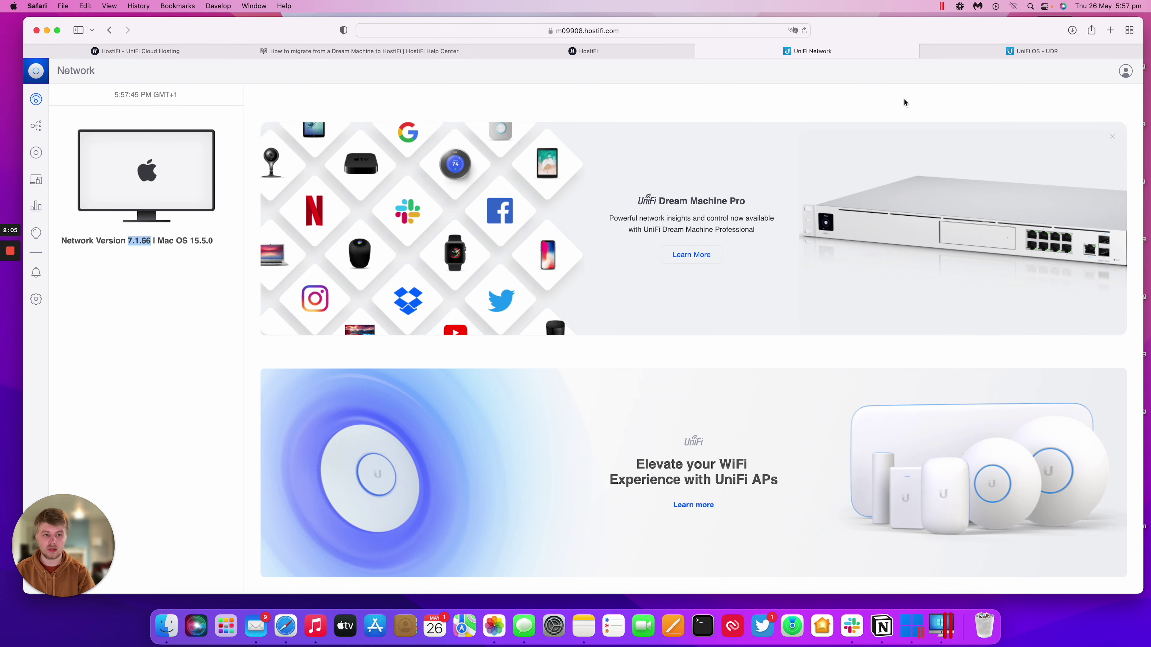
click(952, 56)
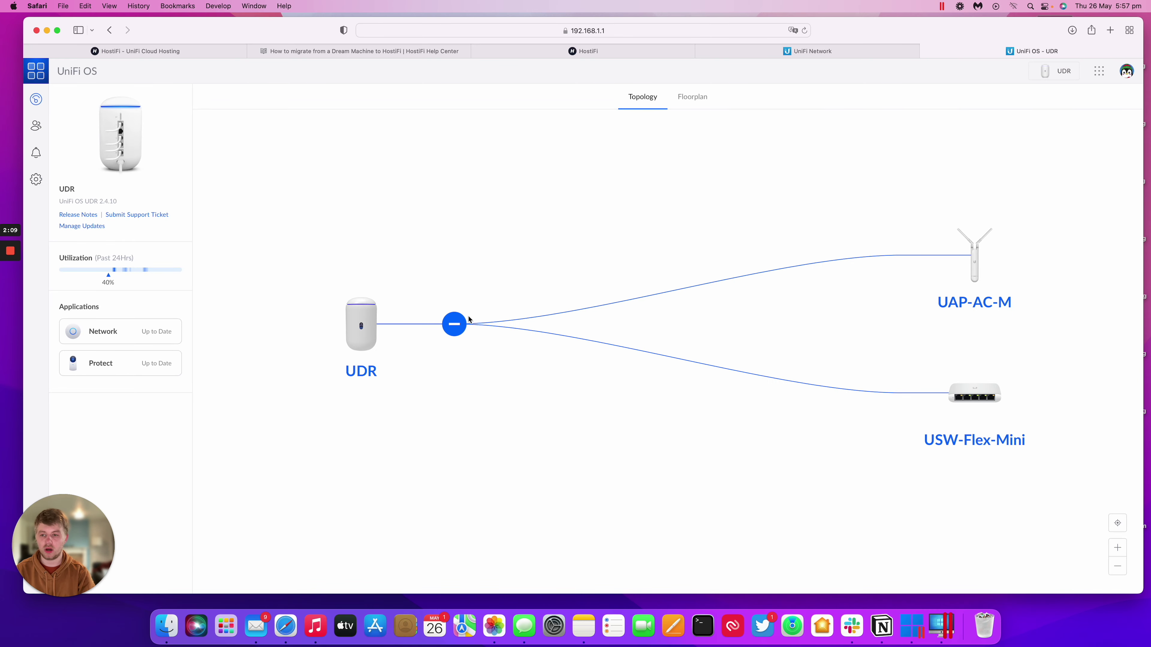
click(823, 56)
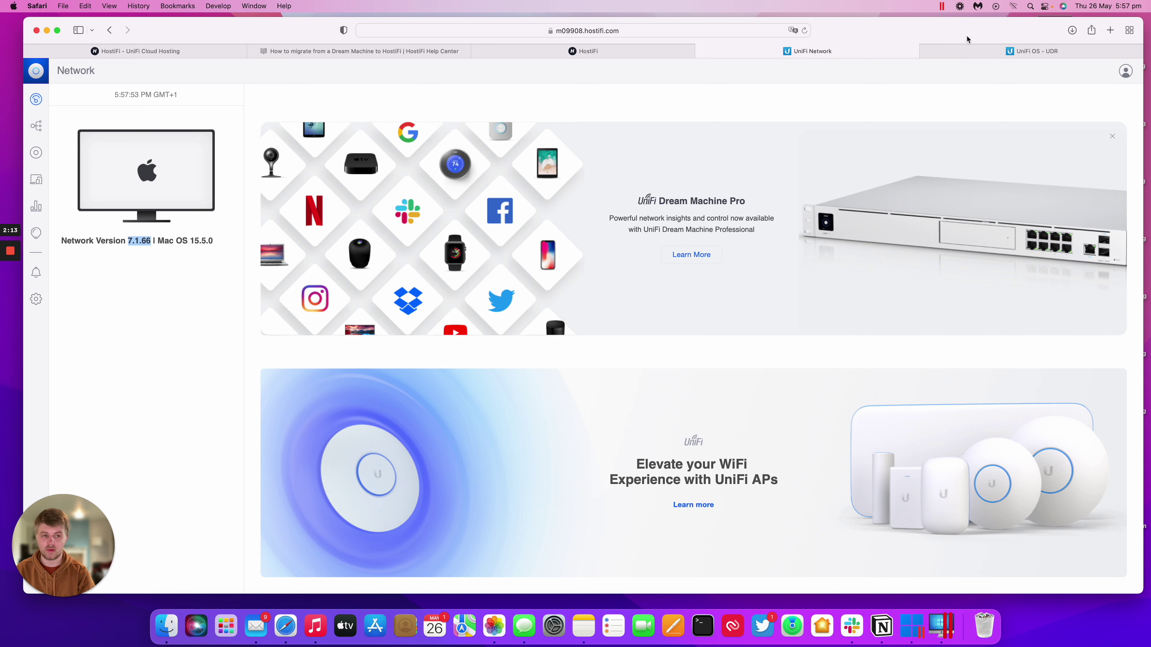
click(974, 47)
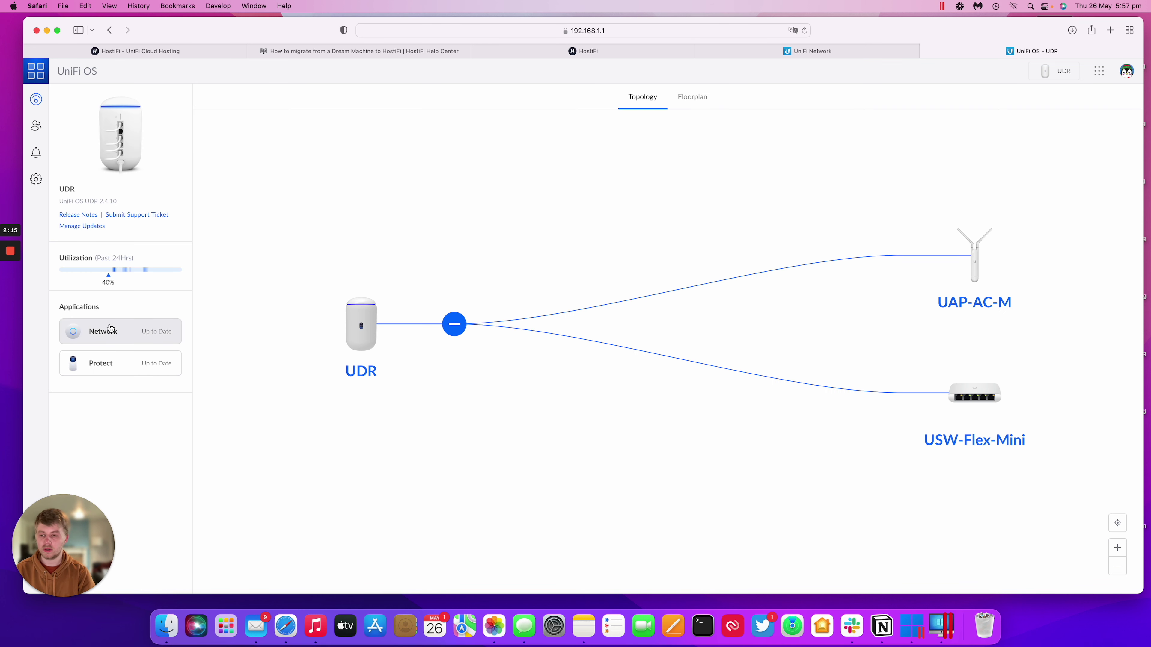
click(432, 50)
Step: Scroll the migration guide to its contents and open the UDR's Network application
scroll(364, 148, down, 3)
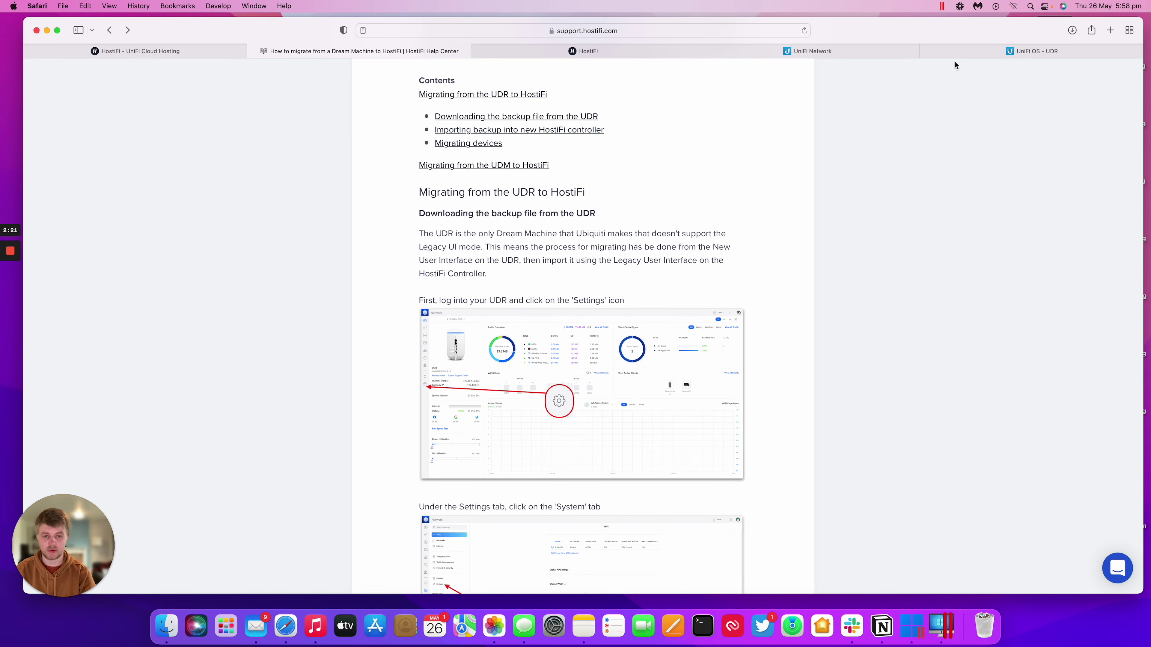
click(1011, 48)
click(154, 329)
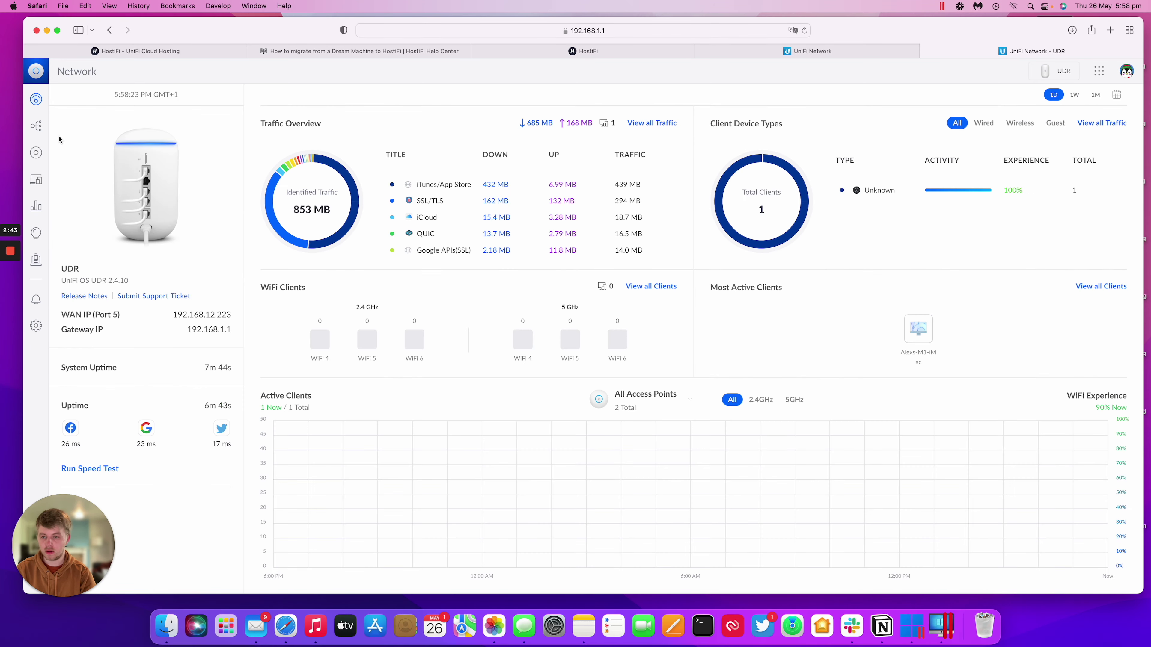
Step: Download a Settings Only backup from the UDR's System settings, allowing it in Safari
click(36, 152)
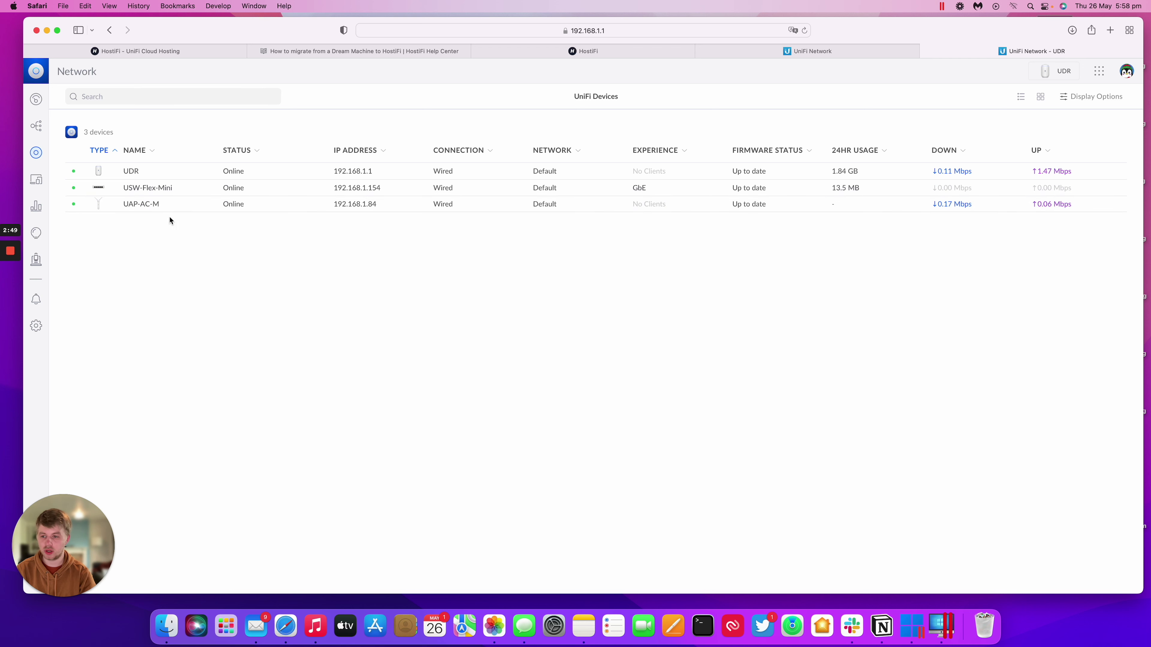
click(36, 326)
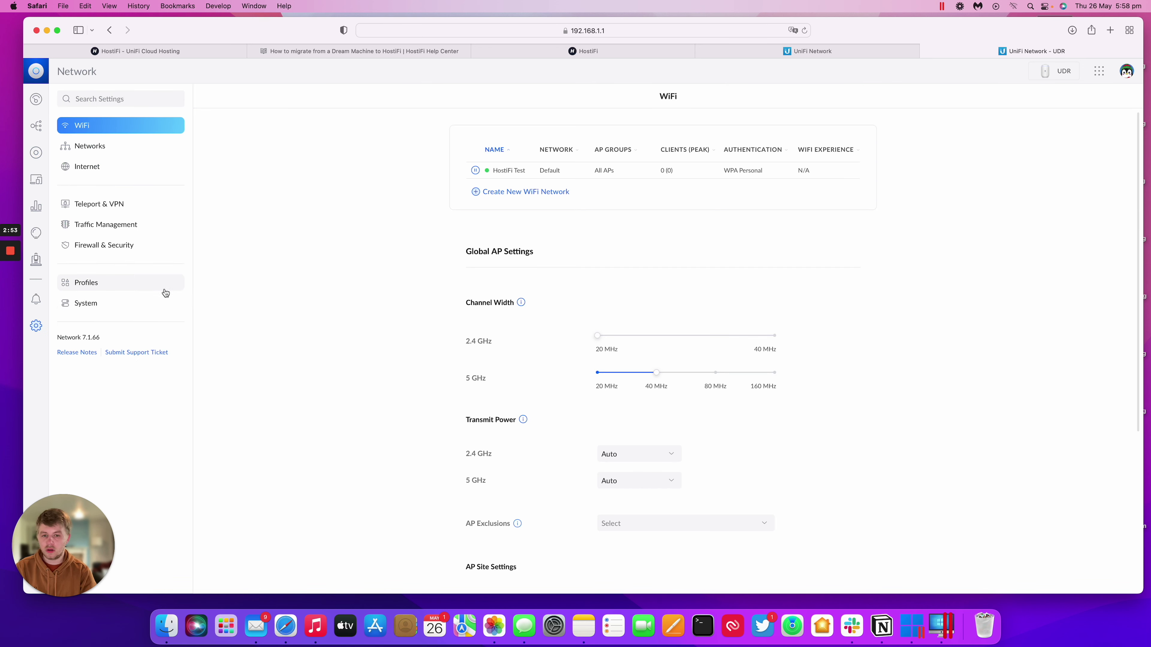
click(125, 304)
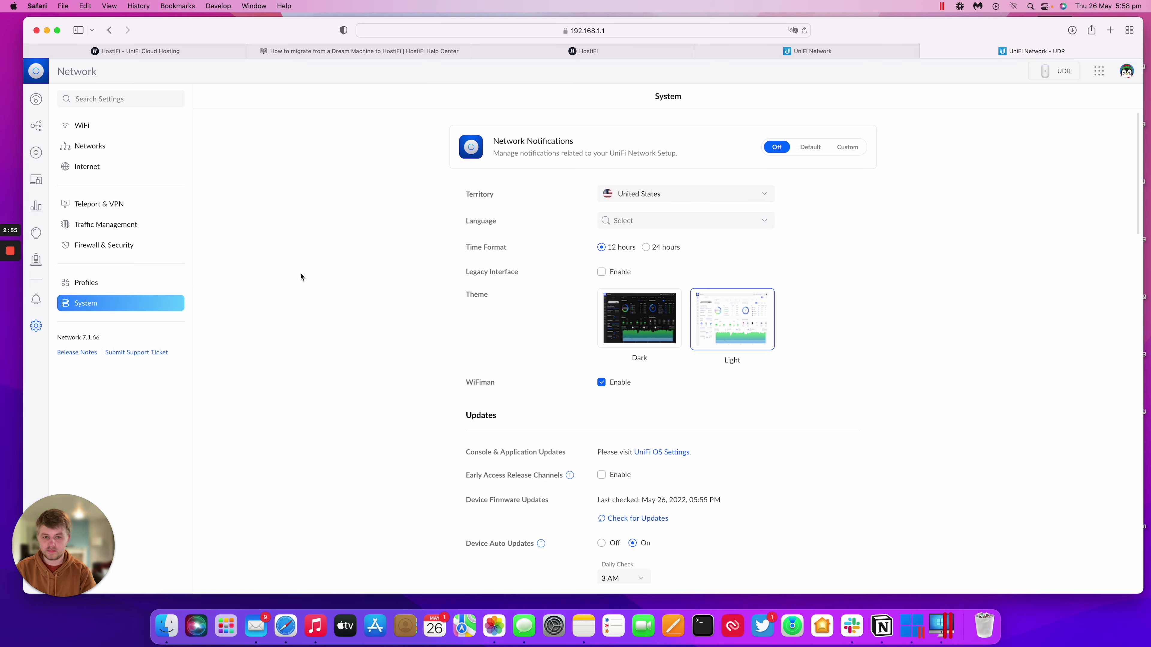
scroll(300, 275, down, 10)
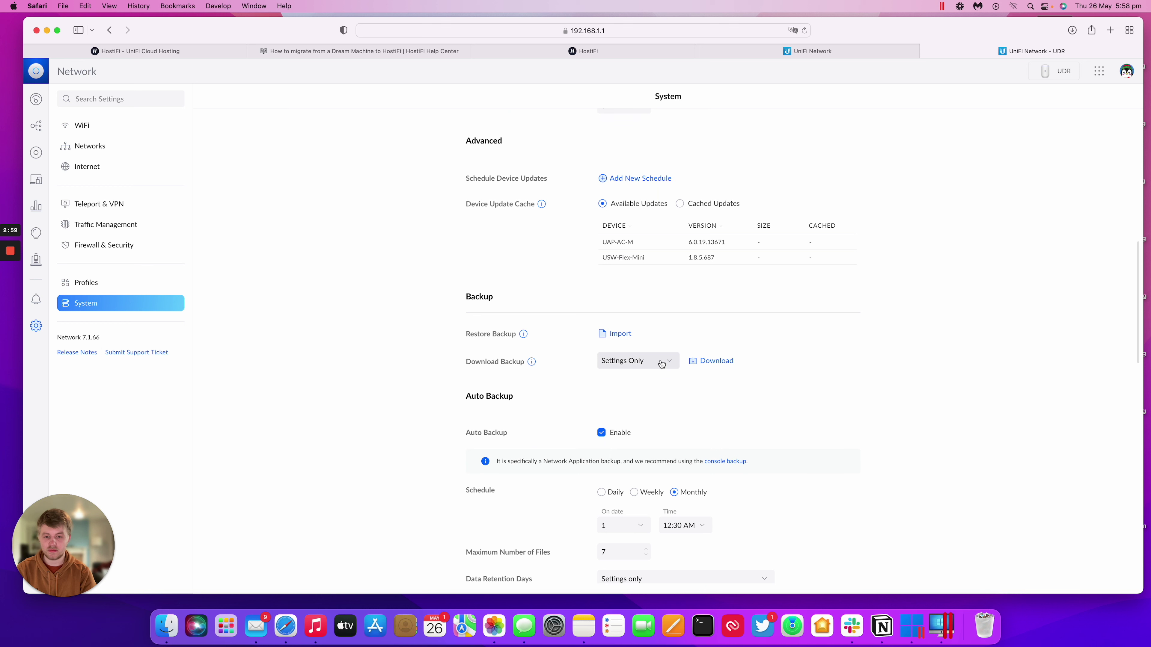
click(662, 364)
scroll(639, 404, down, 2)
click(659, 340)
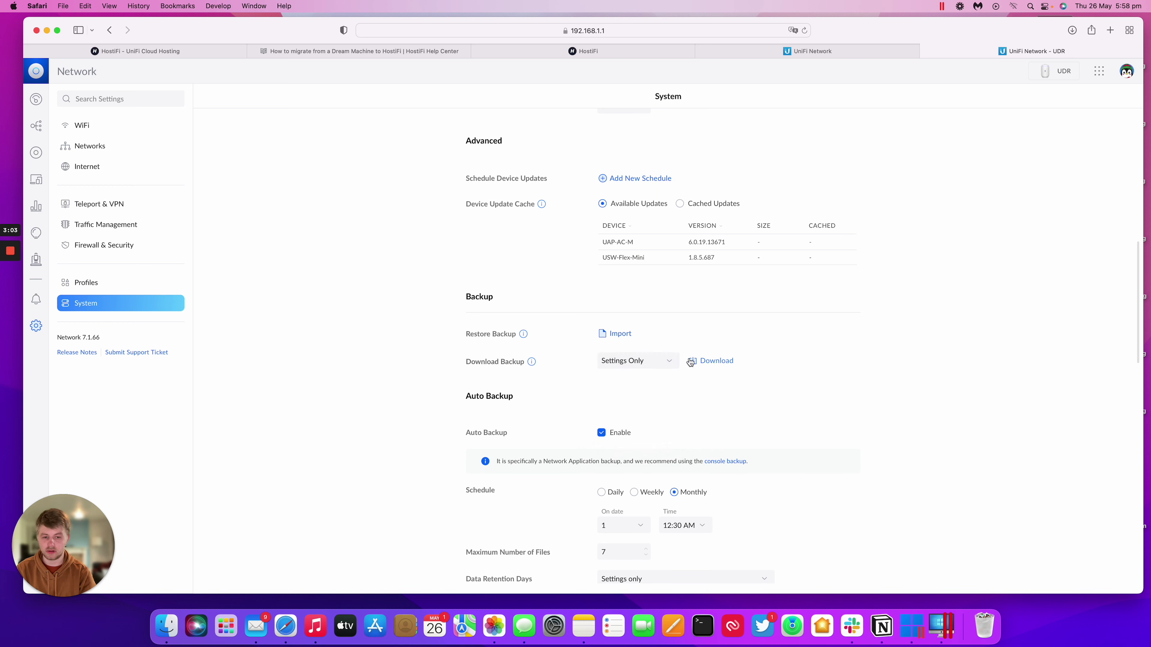
click(705, 363)
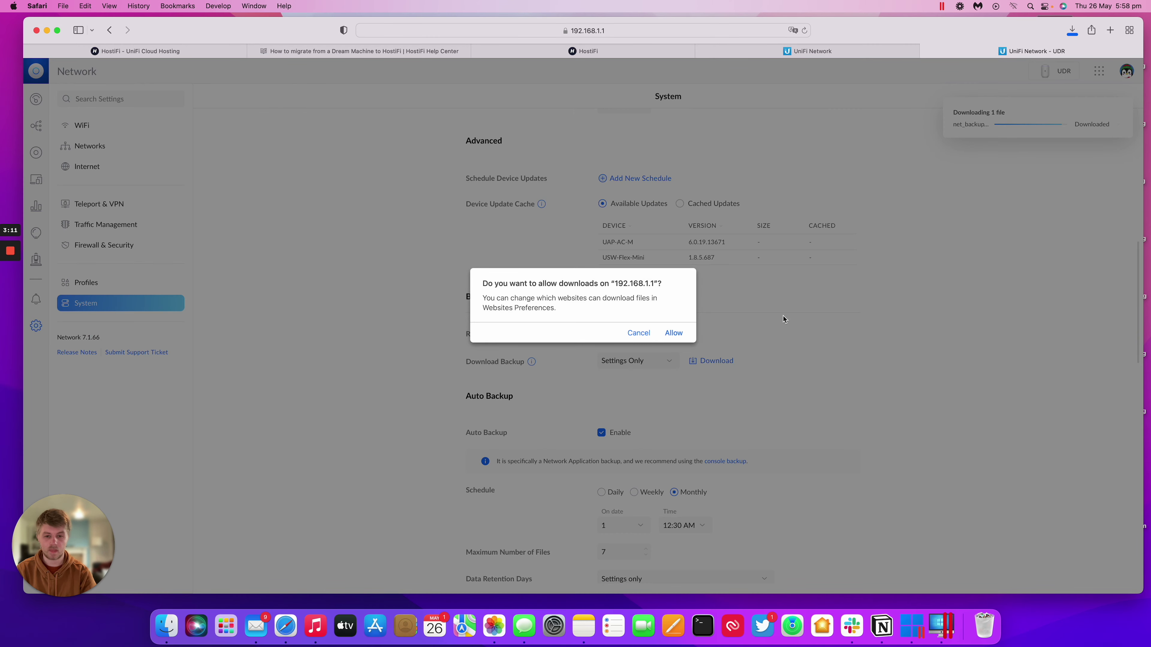
click(674, 333)
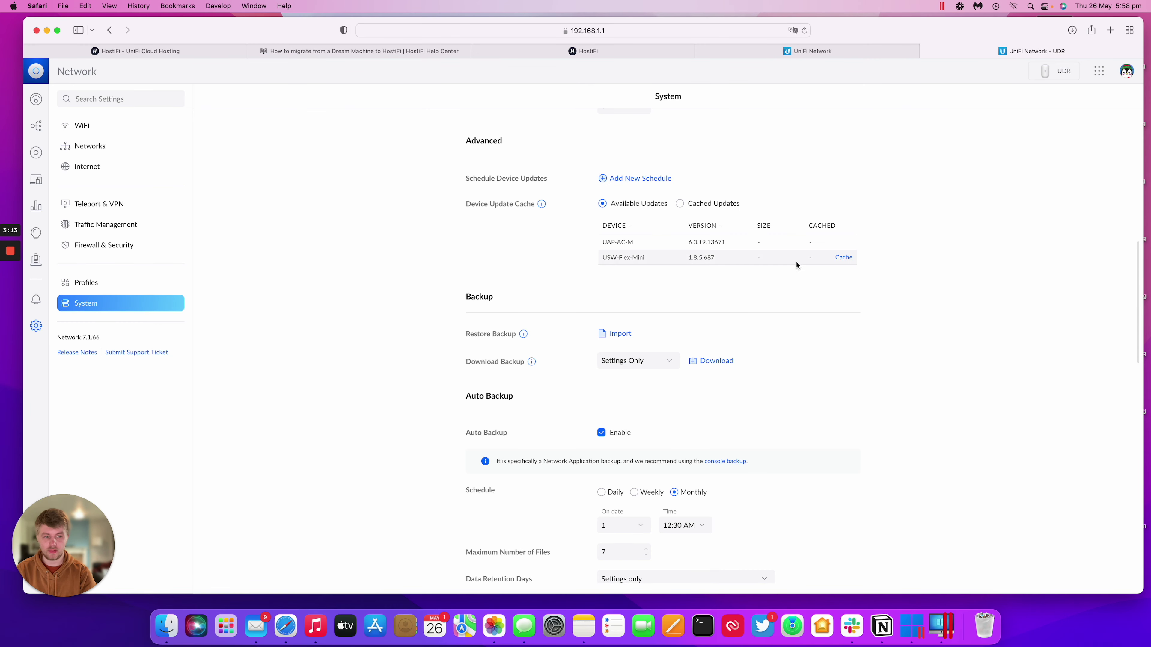
click(362, 51)
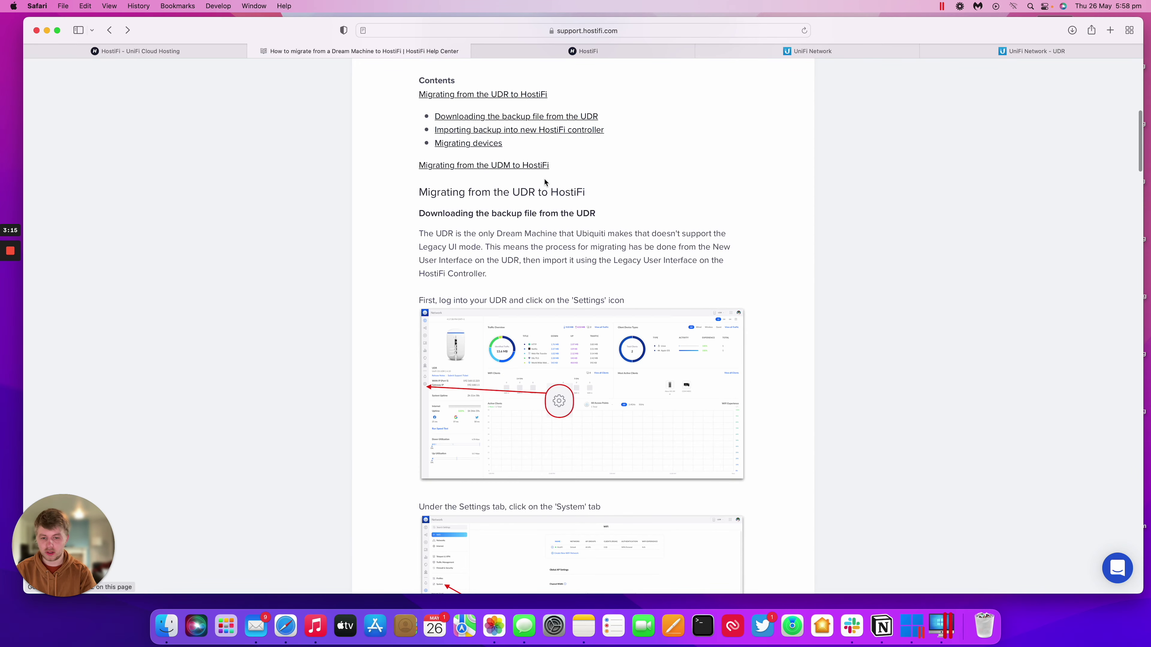
Step: Scroll the guide to 'Importing backup into new HostiFi controller' and go to the hosted controller
scroll(545, 181, down, 9)
scroll(545, 181, down, 7)
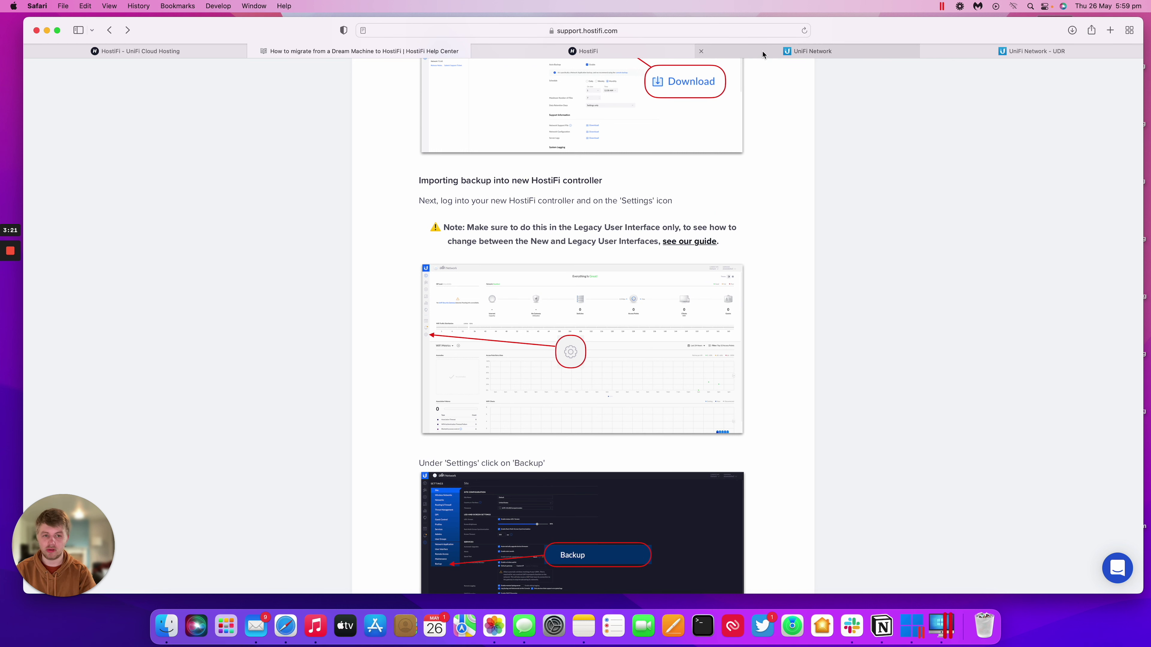
mouse_move(763, 54)
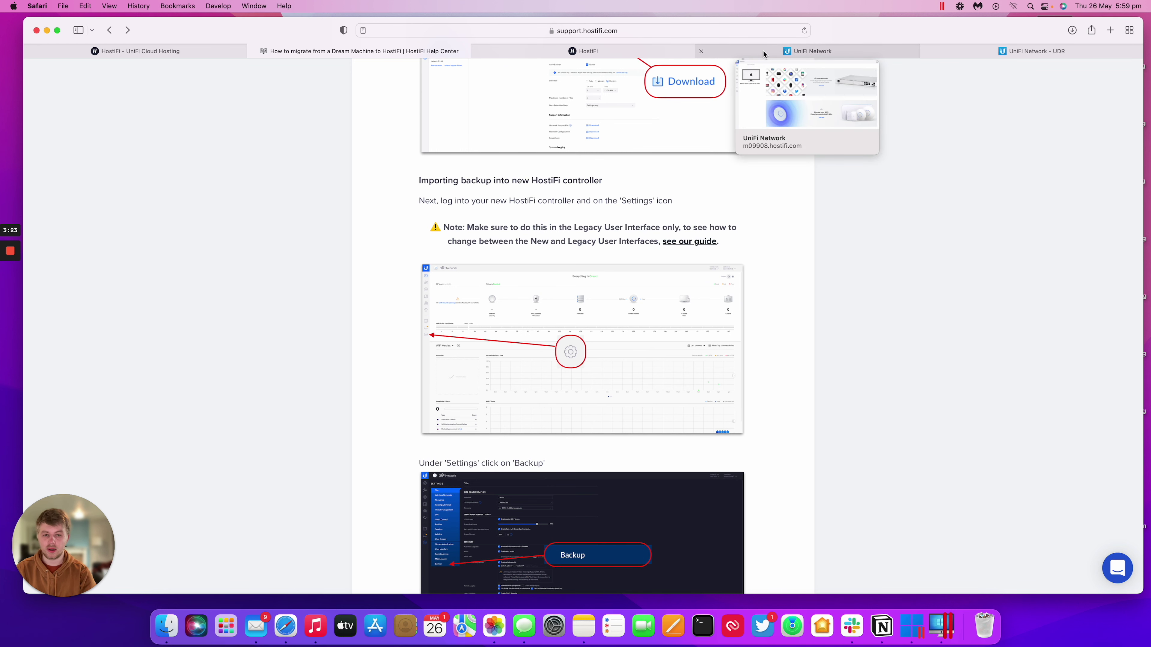
click(763, 52)
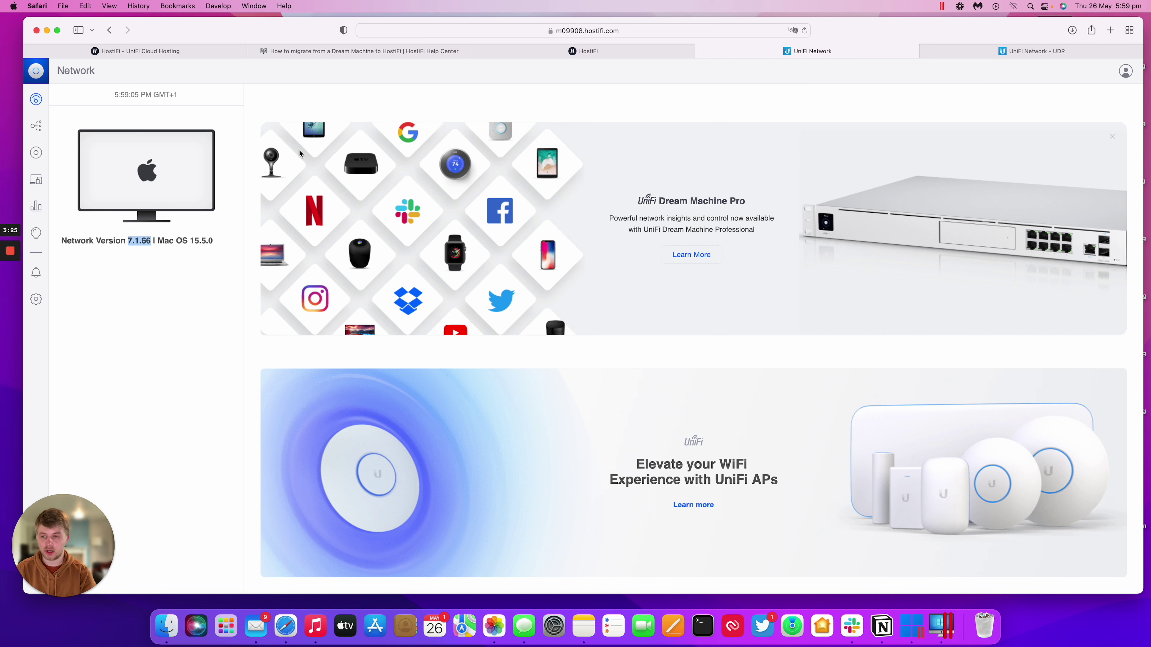
Step: Enable multi-site management and the Legacy Interface in System settings, deactivating the new UI
click(36, 299)
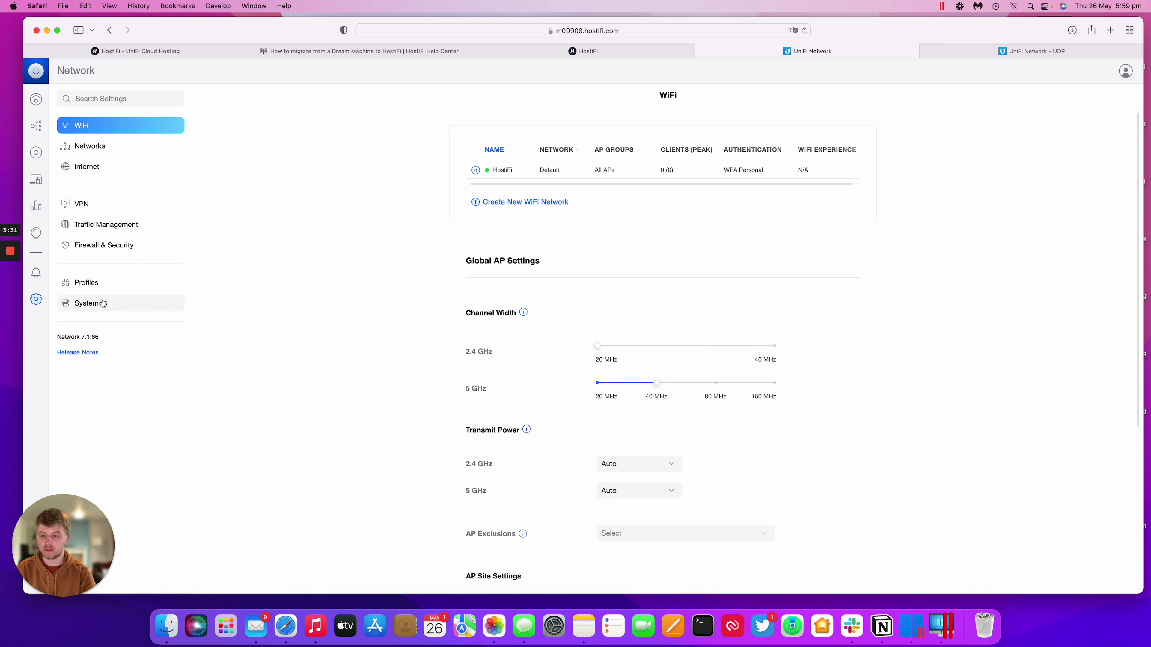
click(113, 303)
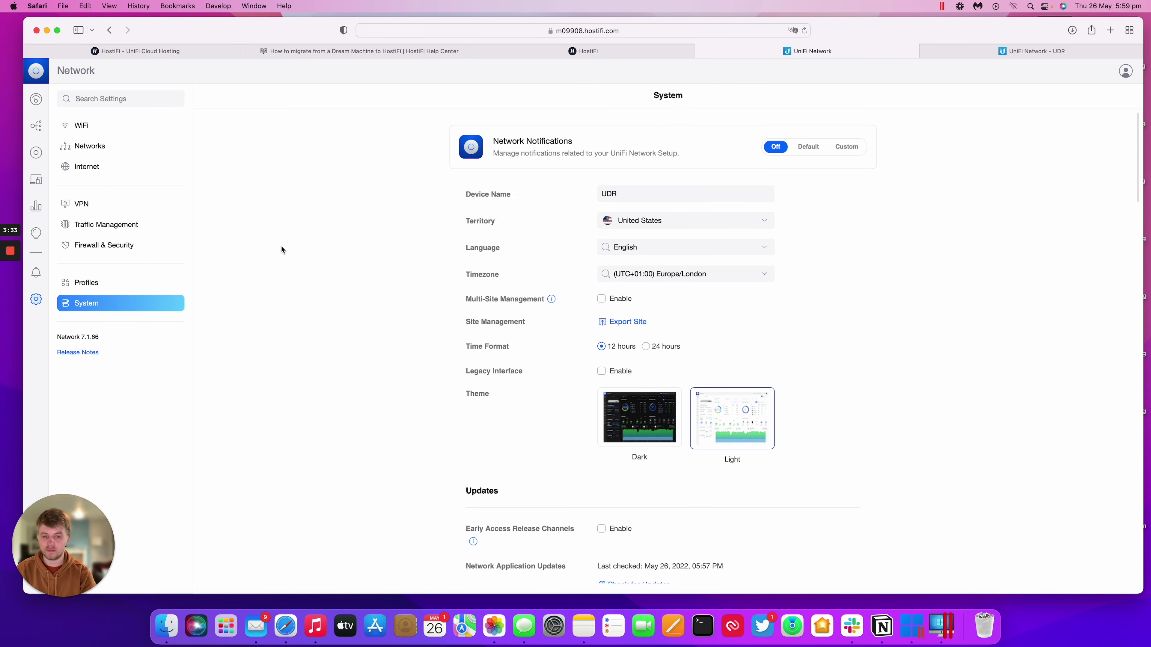
click(601, 298)
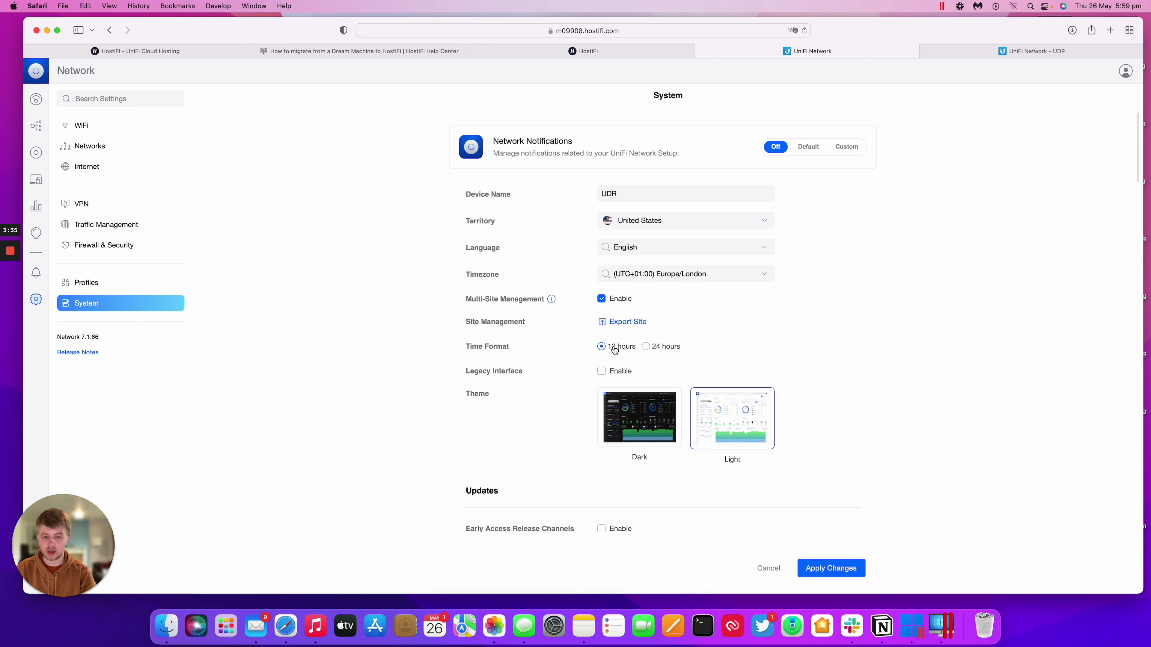
click(601, 370)
click(657, 362)
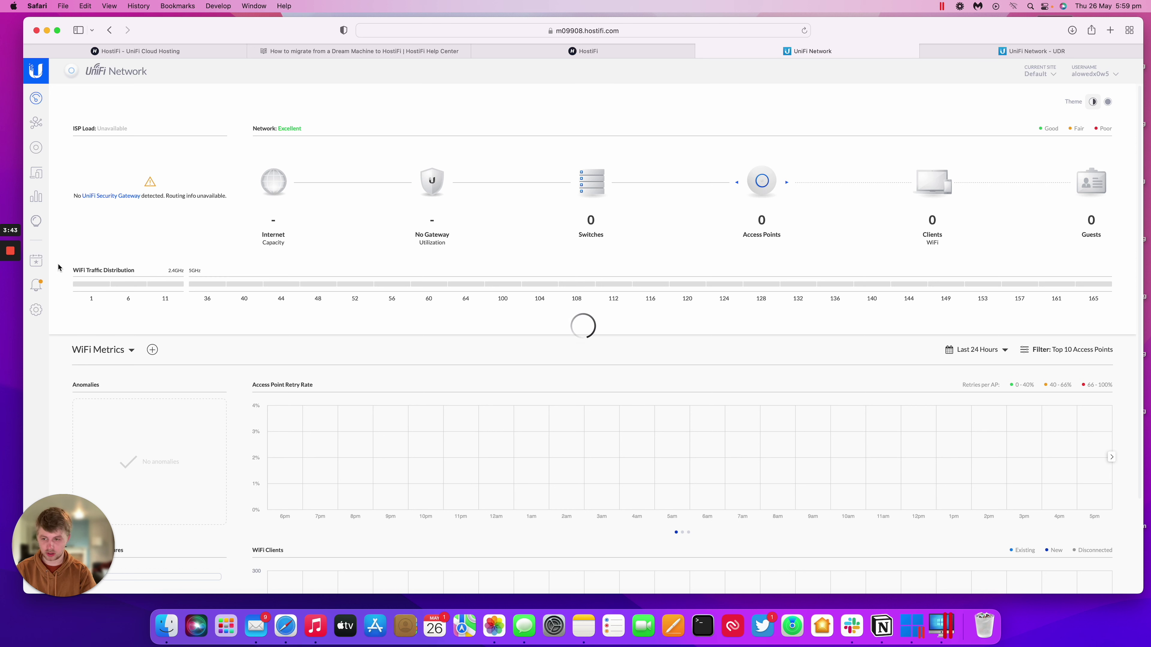
click(39, 309)
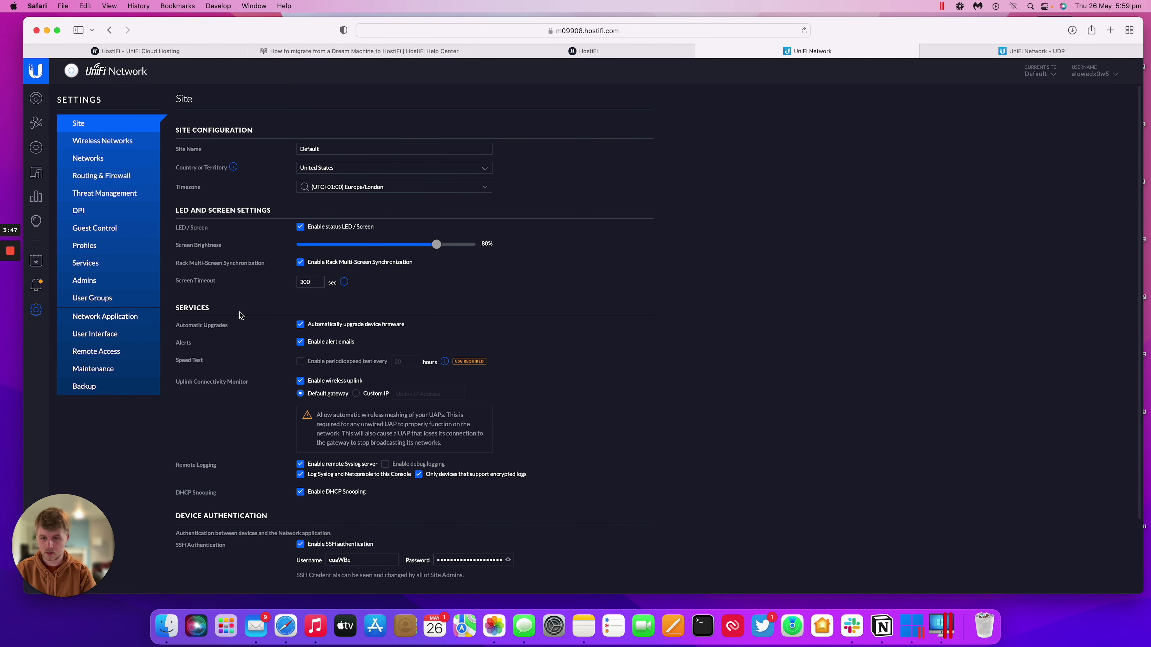
Step: Review the migration guide's next steps and return to the hosted controller's legacy UI
click(36, 98)
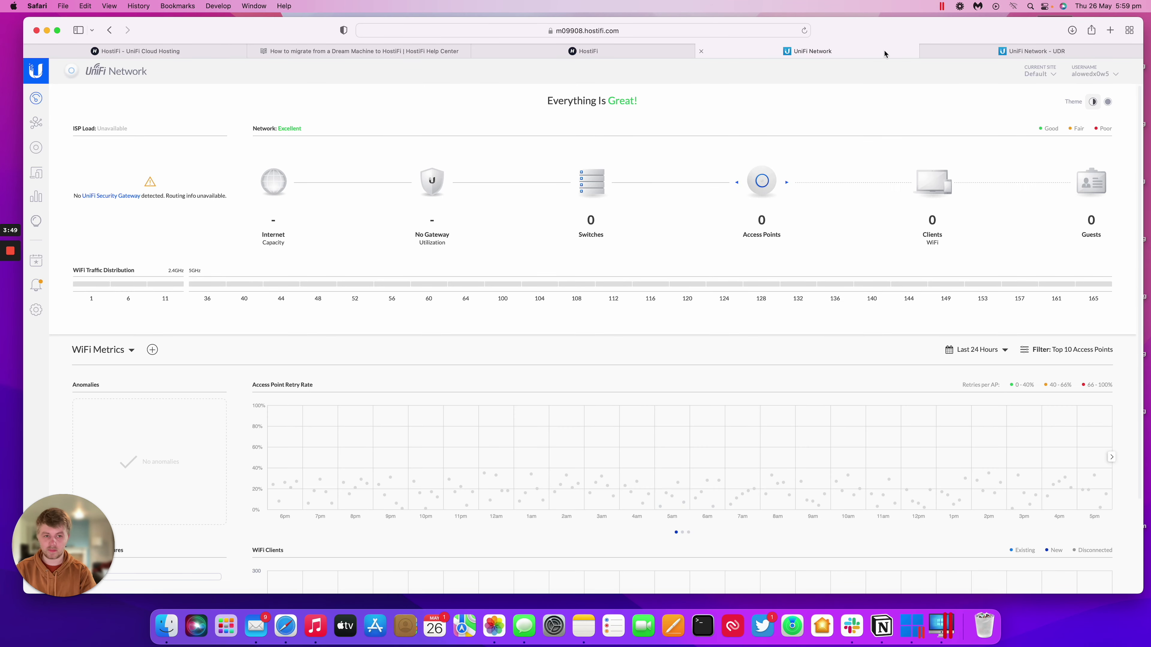
click(358, 51)
scroll(454, 208, down, 5)
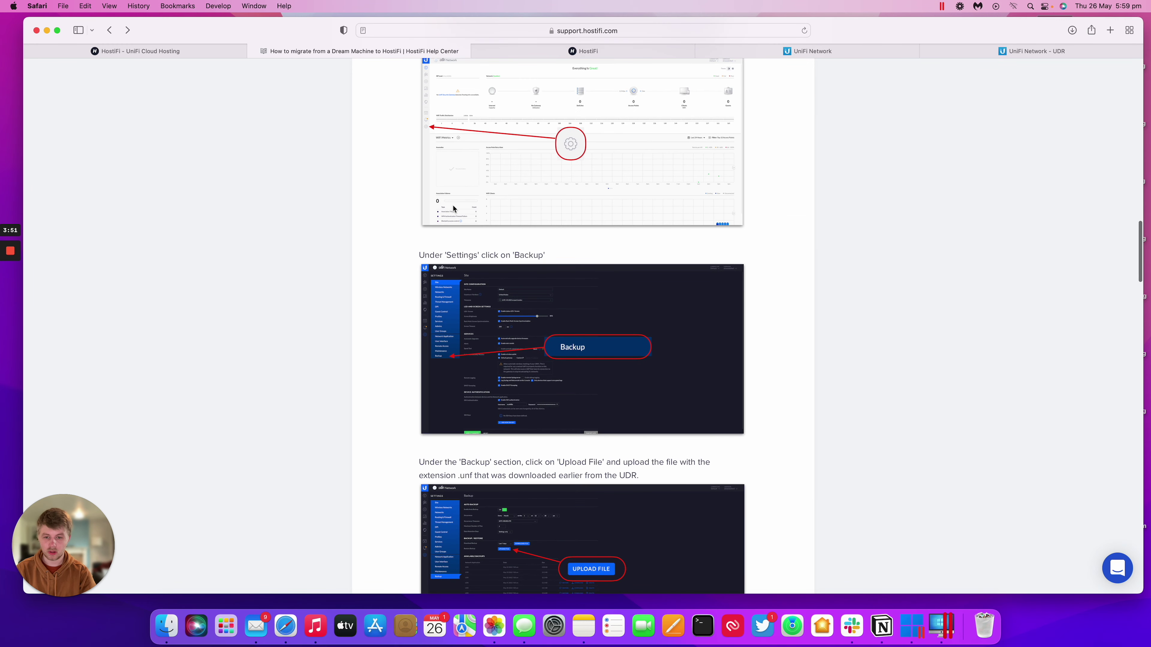
scroll(453, 209, down, 4)
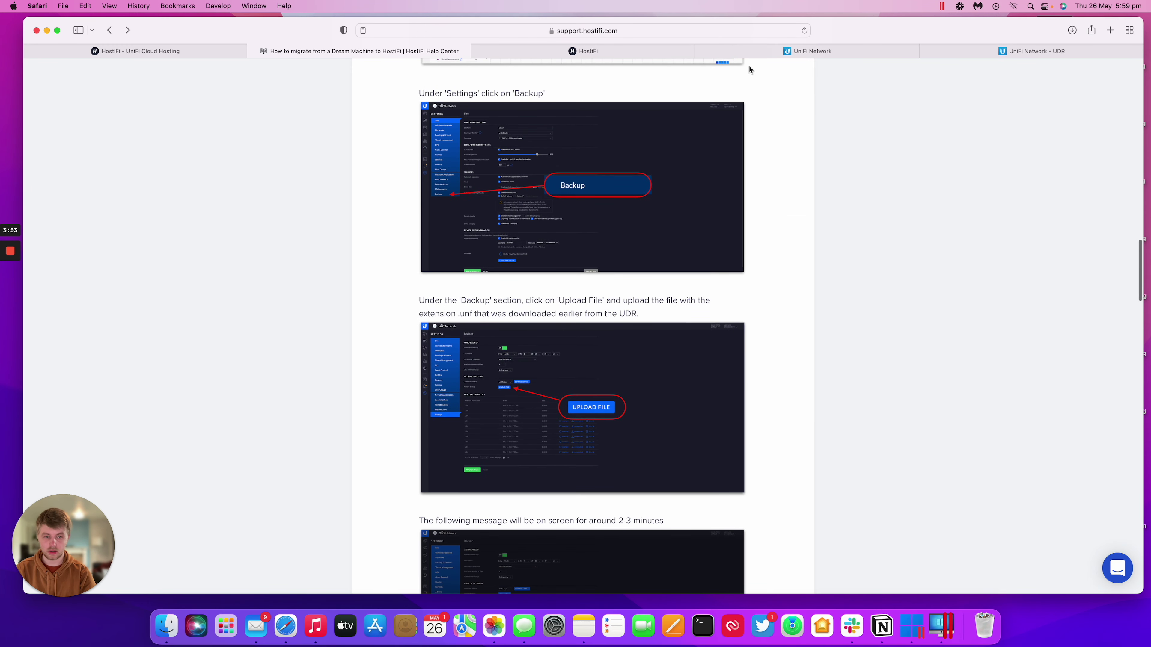
click(779, 53)
Step: Upload the net_backup .unf file from Downloads in Settings > Backup and confirm the restore
click(36, 311)
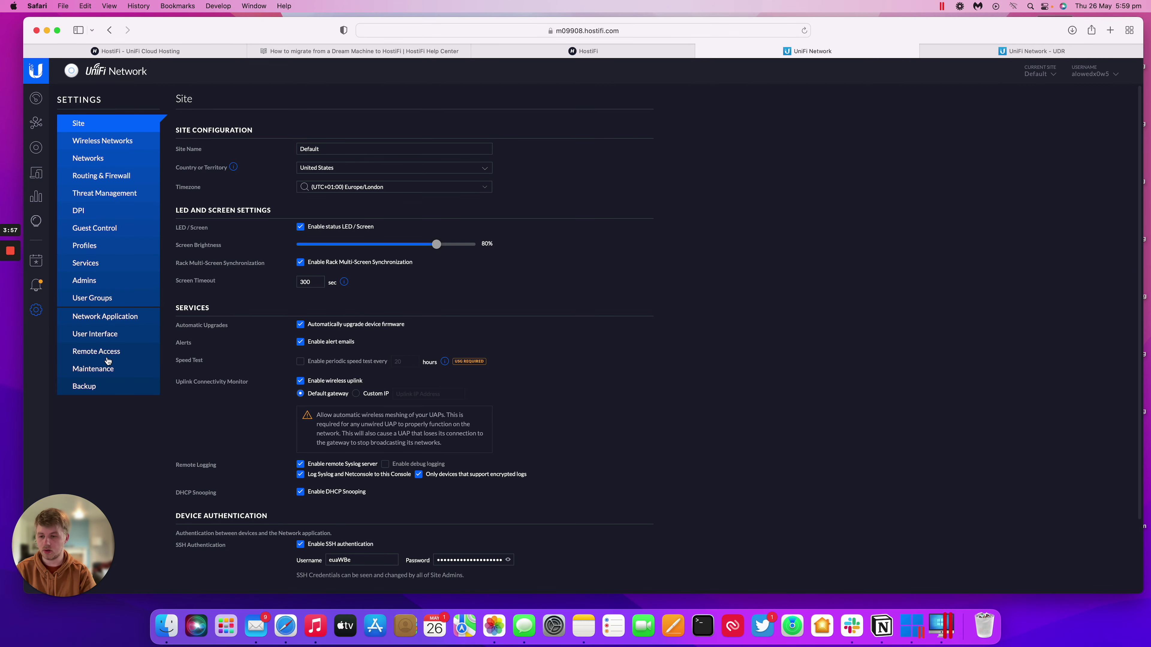
click(101, 388)
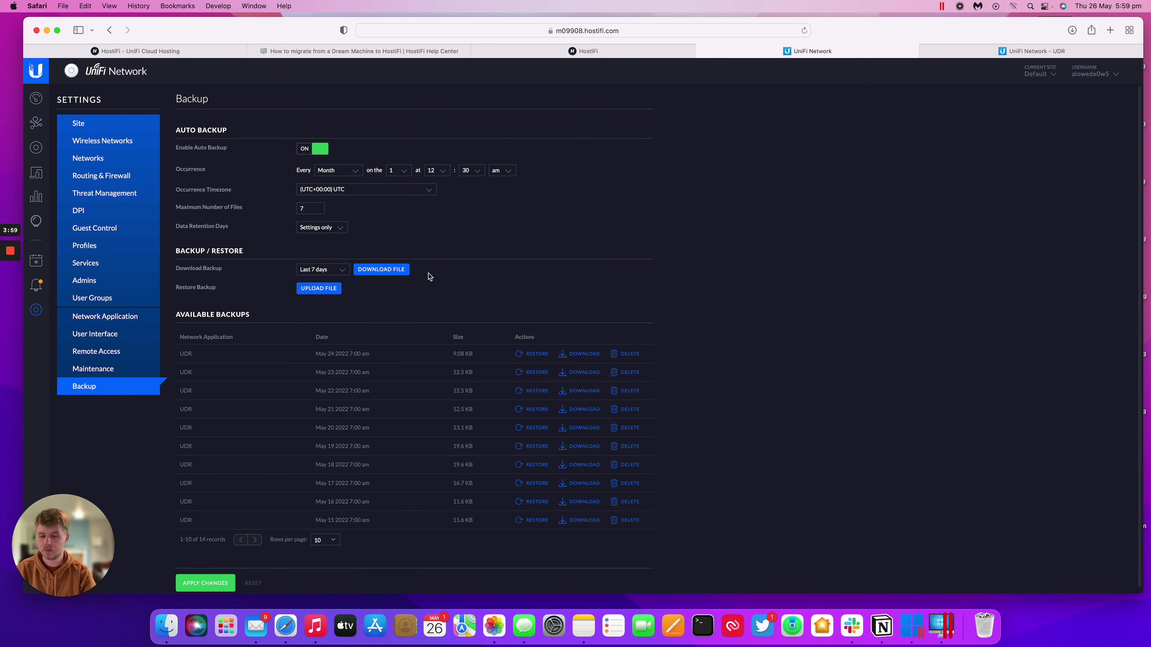
click(330, 290)
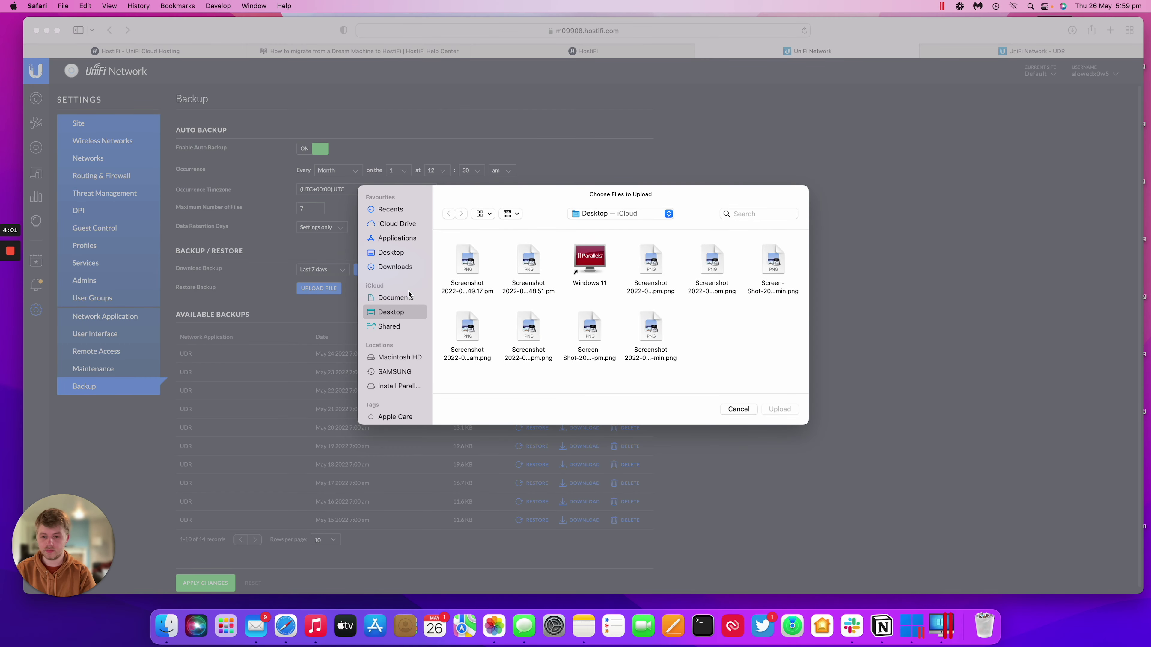
click(403, 268)
scroll(535, 290, down, 5)
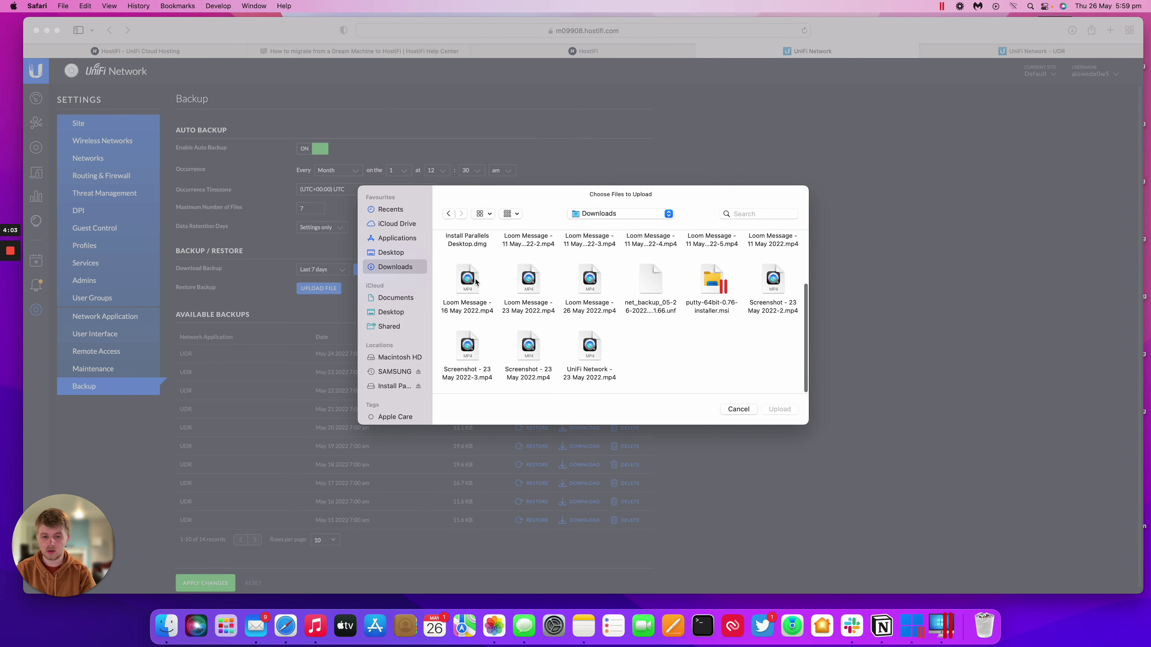
double_click(648, 284)
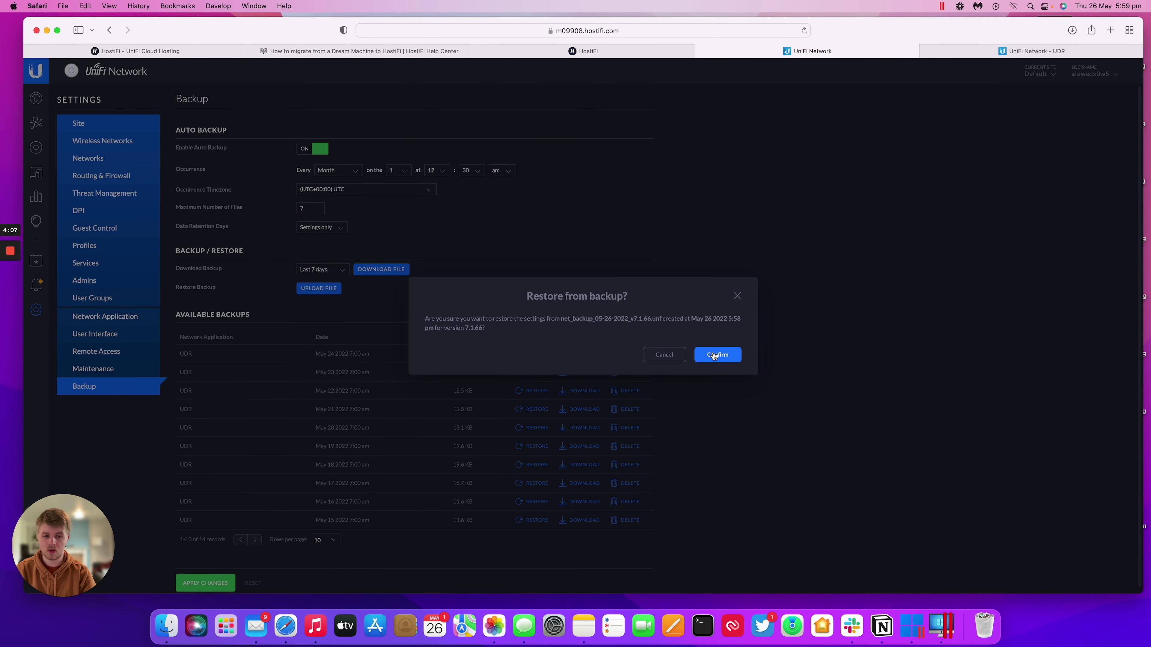
click(713, 356)
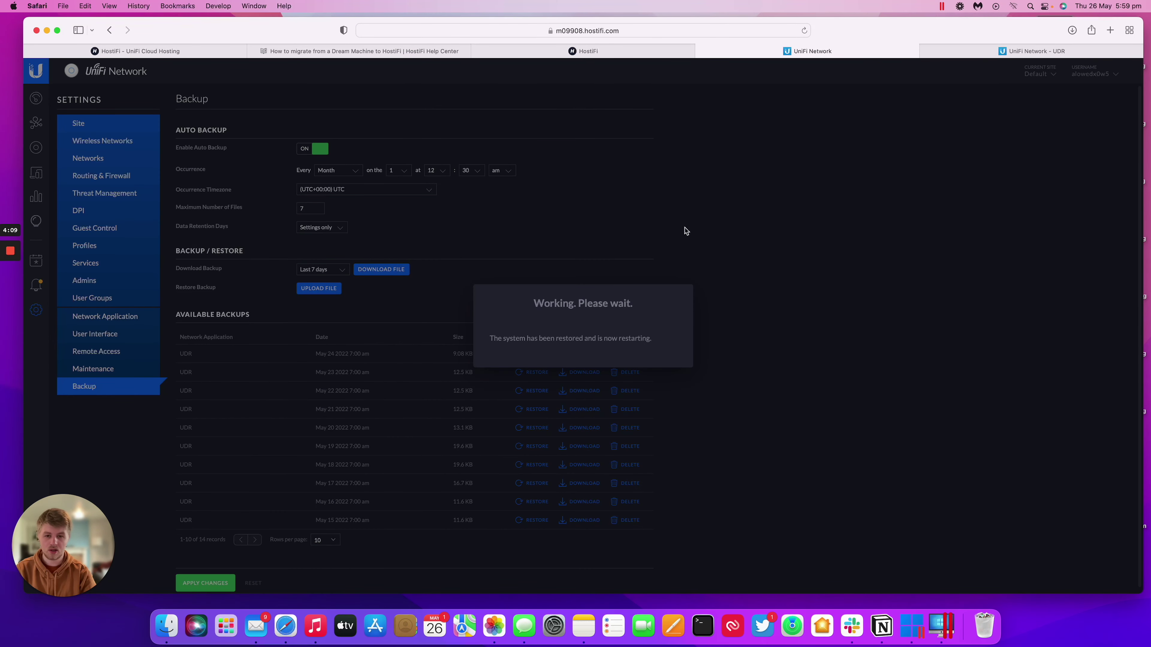
Step: Read further down the migration guide, then return to the restored hosted controller
click(408, 51)
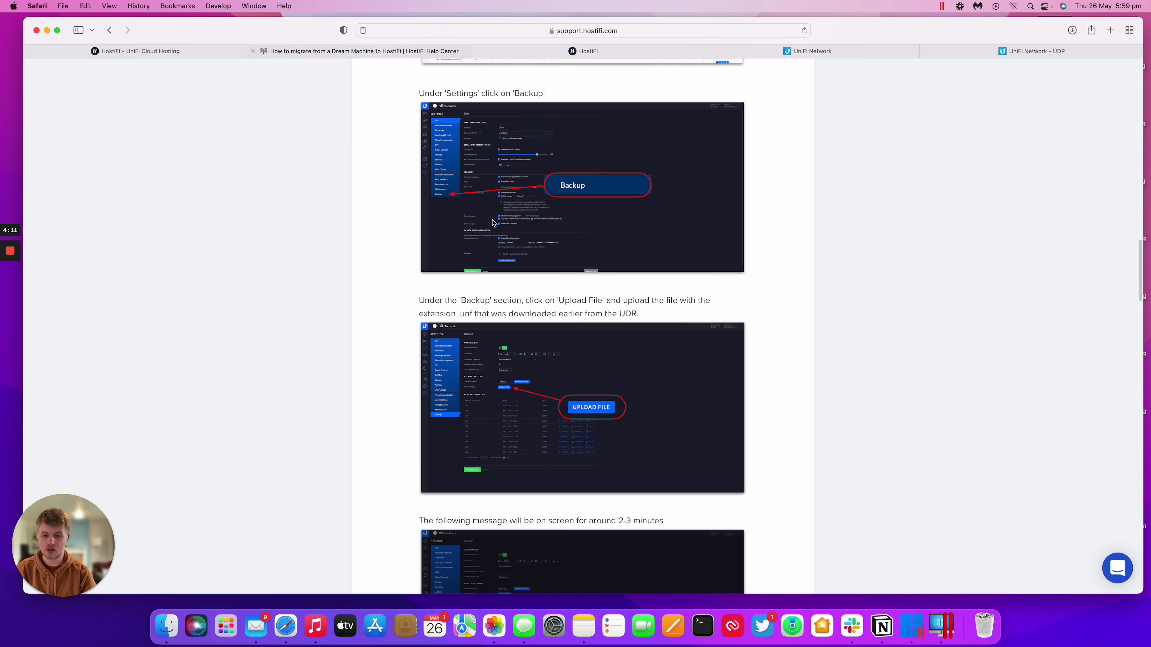
scroll(494, 222, down, 10)
scroll(494, 222, down, 2)
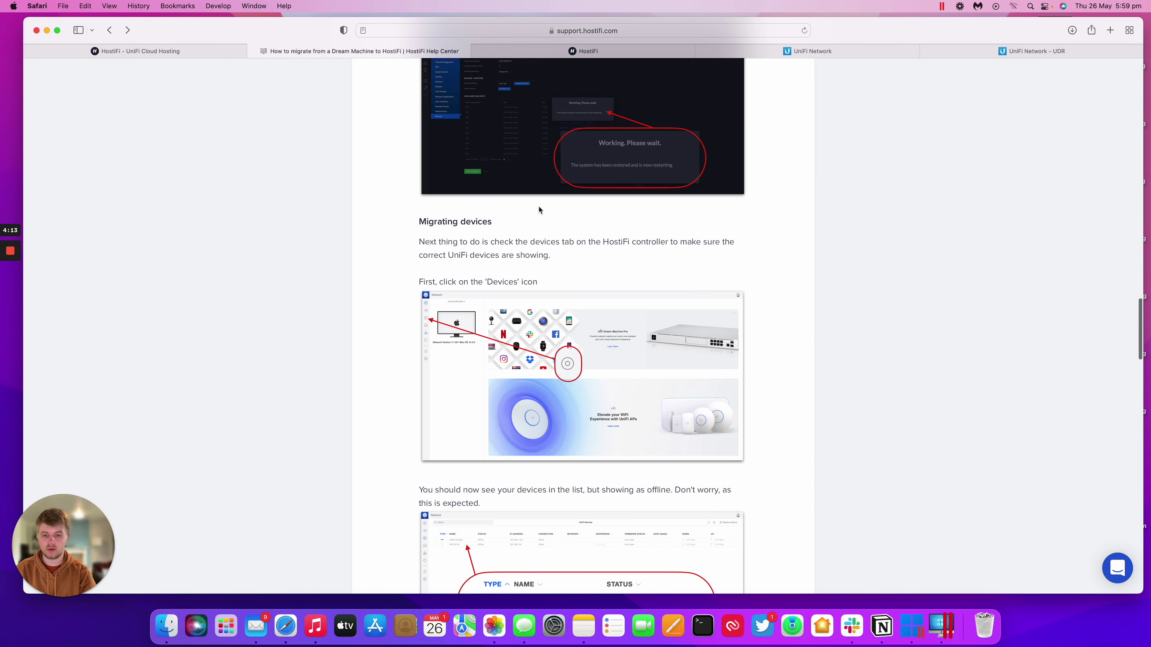
scroll(770, 91, down, 1)
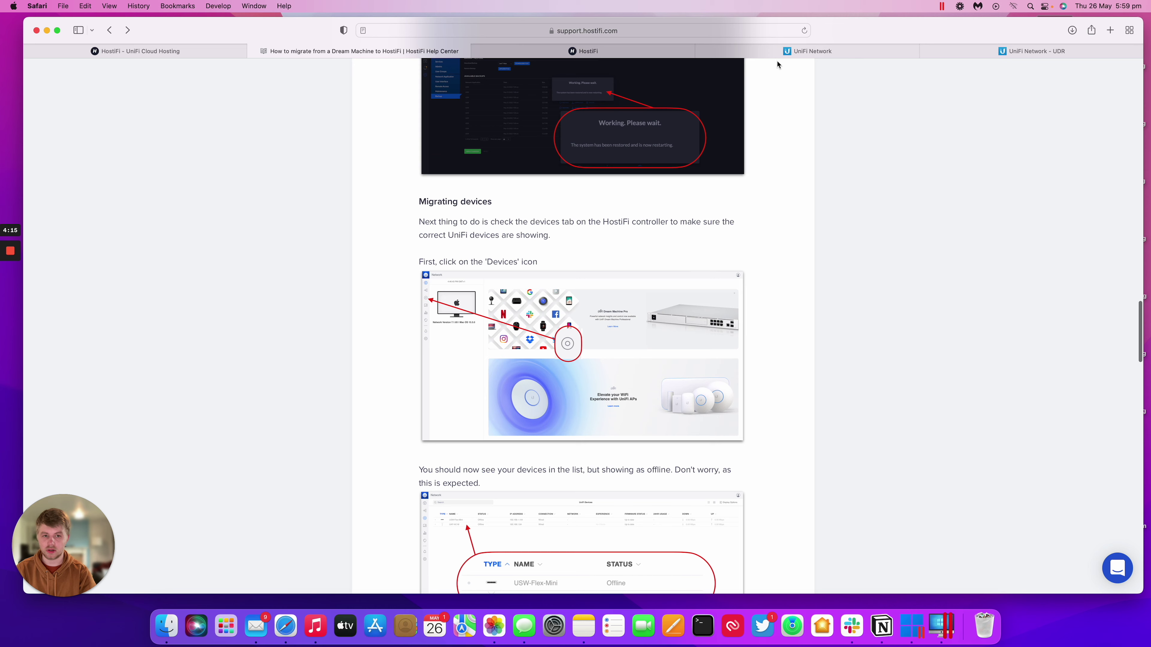
scroll(781, 62, down, 4)
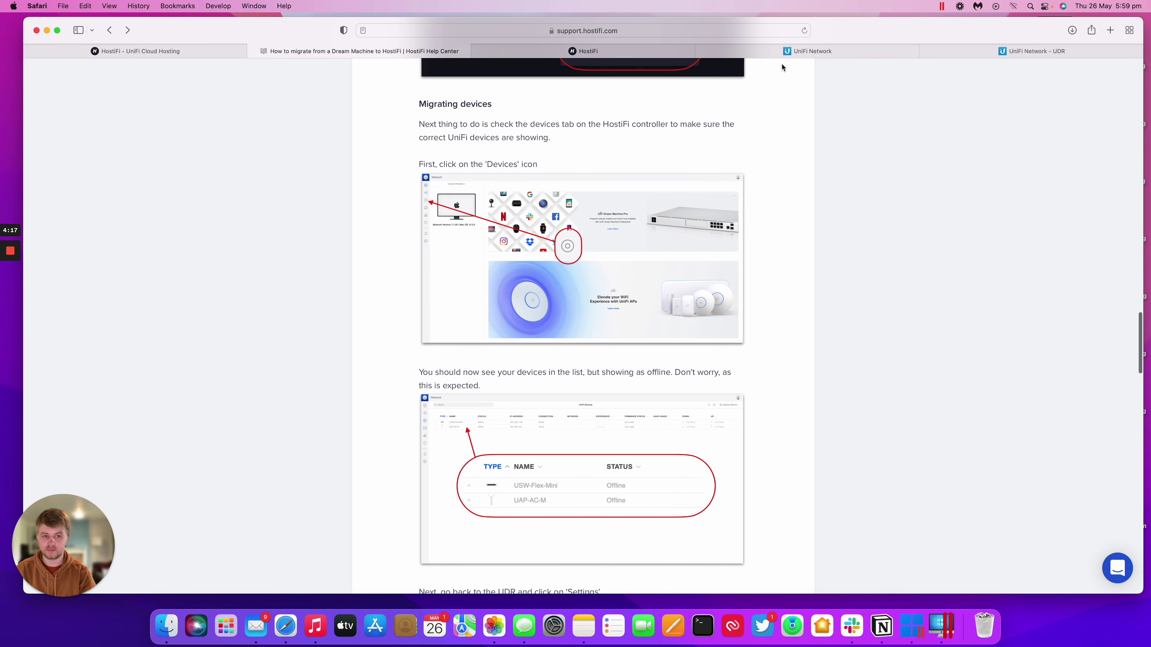
click(781, 52)
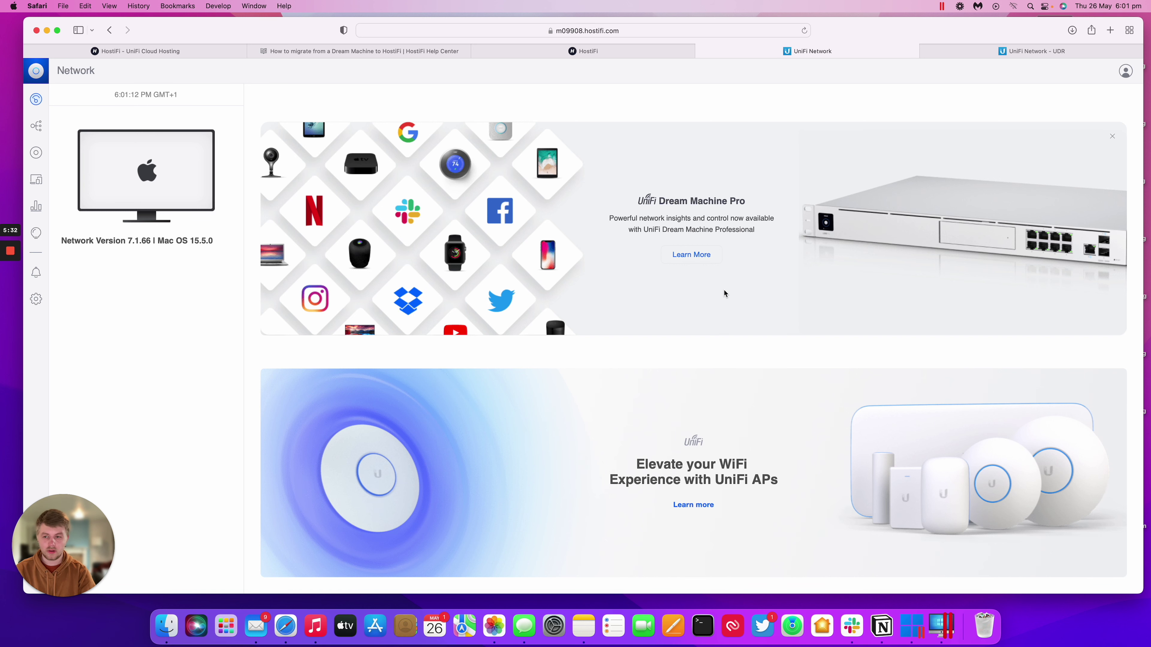
Step: Check USW-Flex-Mini and UAP-AC-M are listed offline, then scroll the guide to Override Inform Host
click(36, 152)
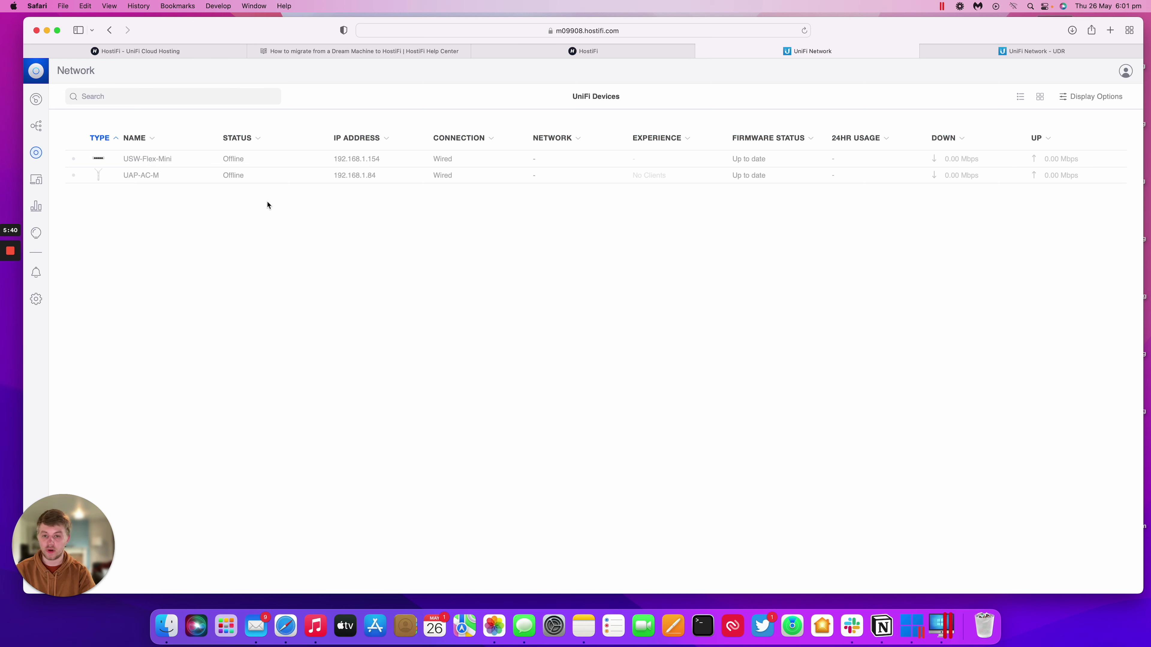
click(316, 52)
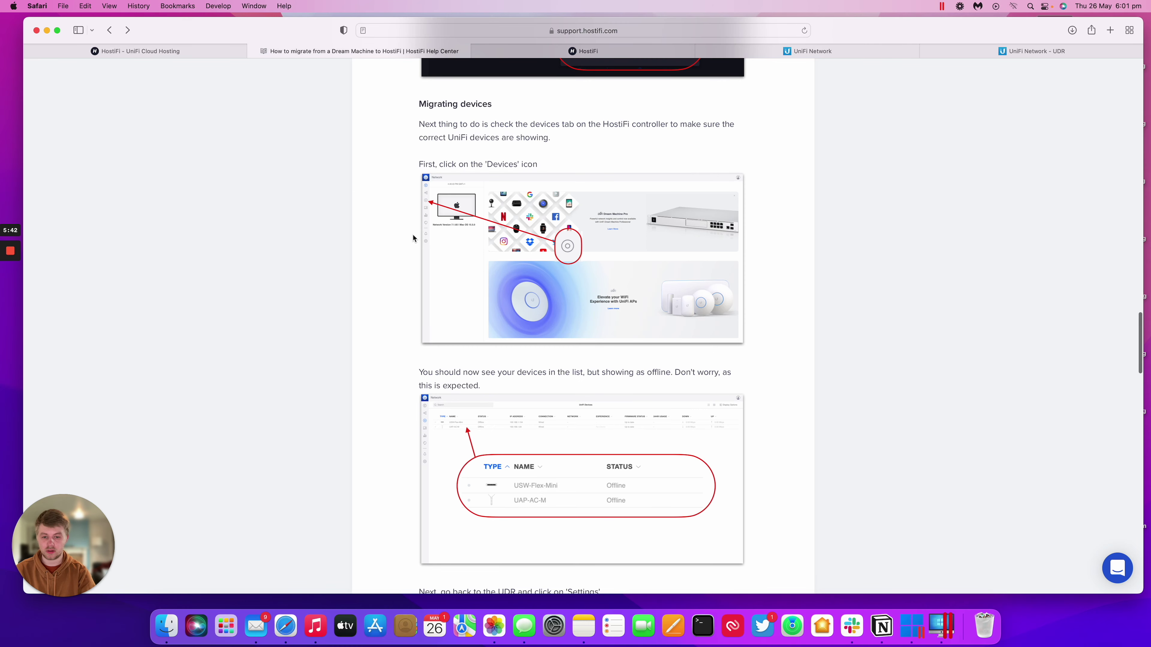
scroll(413, 235, down, 15)
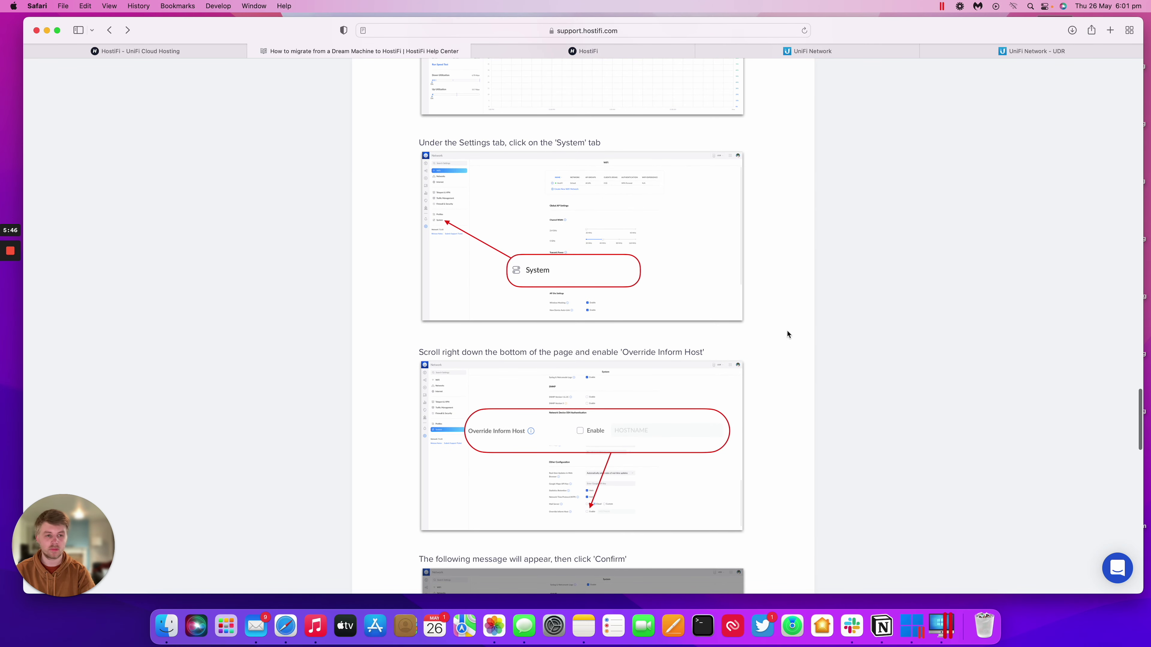
Step: Enable and confirm Override Inform Host in the UDR's System settings
click(985, 55)
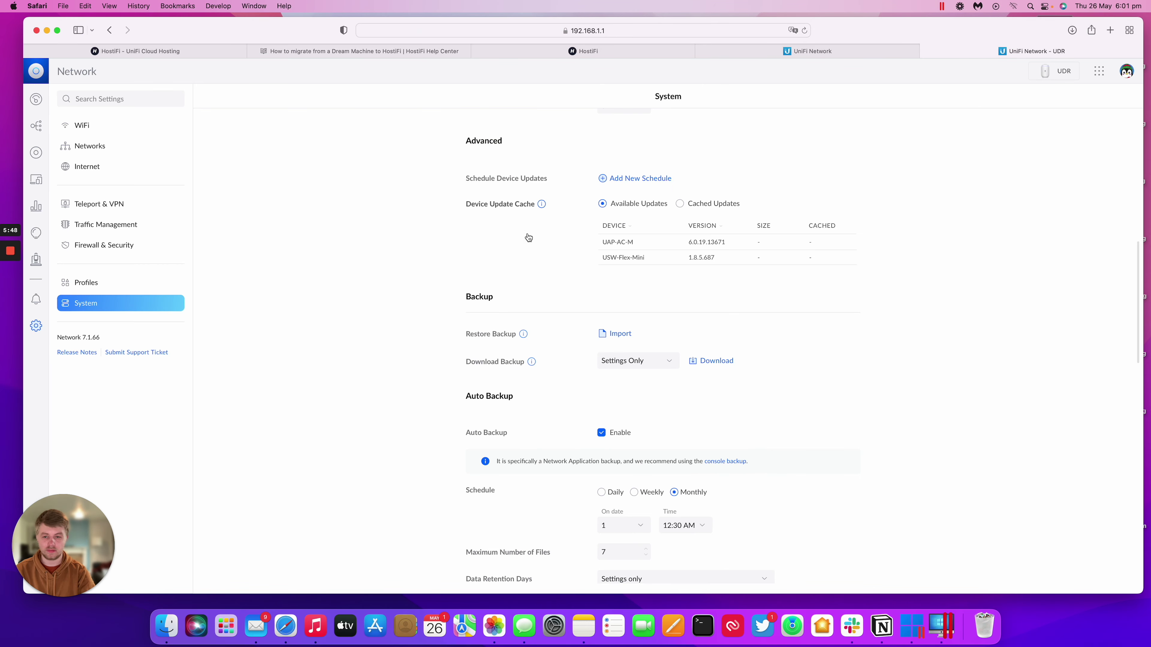
click(36, 99)
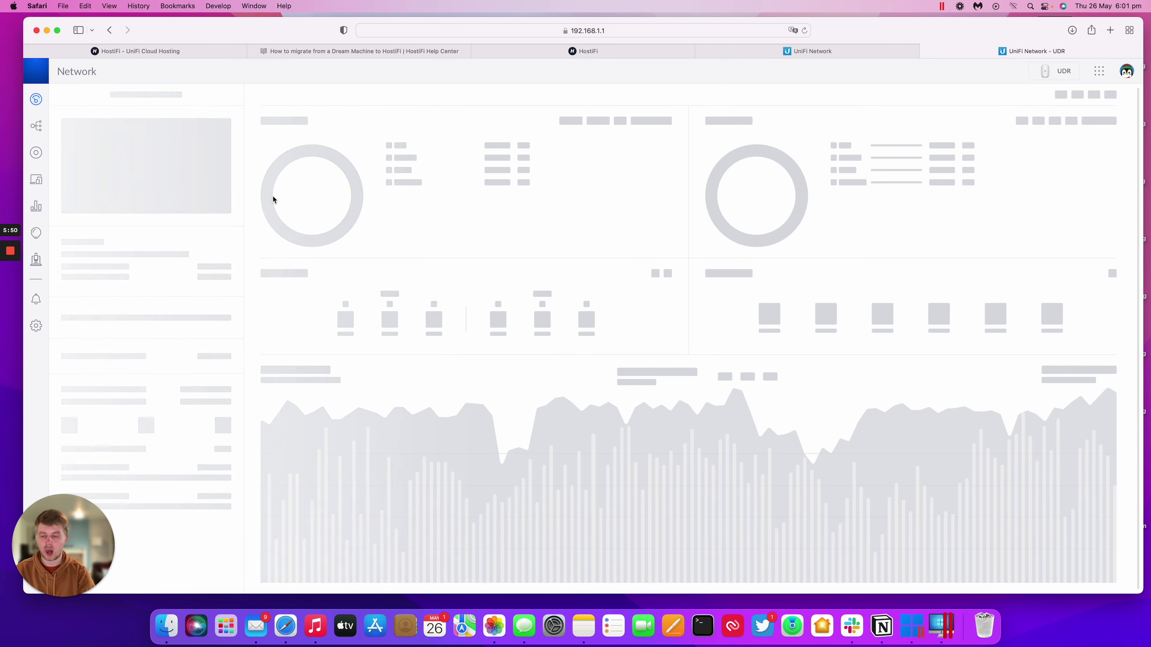
click(36, 325)
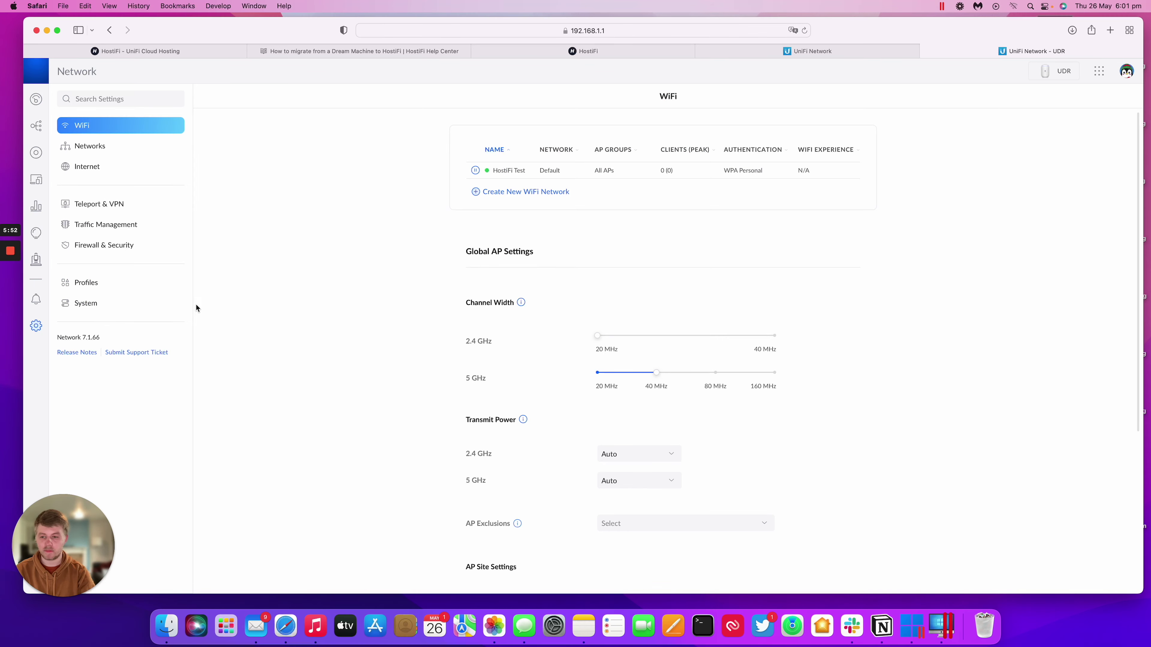
click(179, 303)
scroll(286, 290, down, 10)
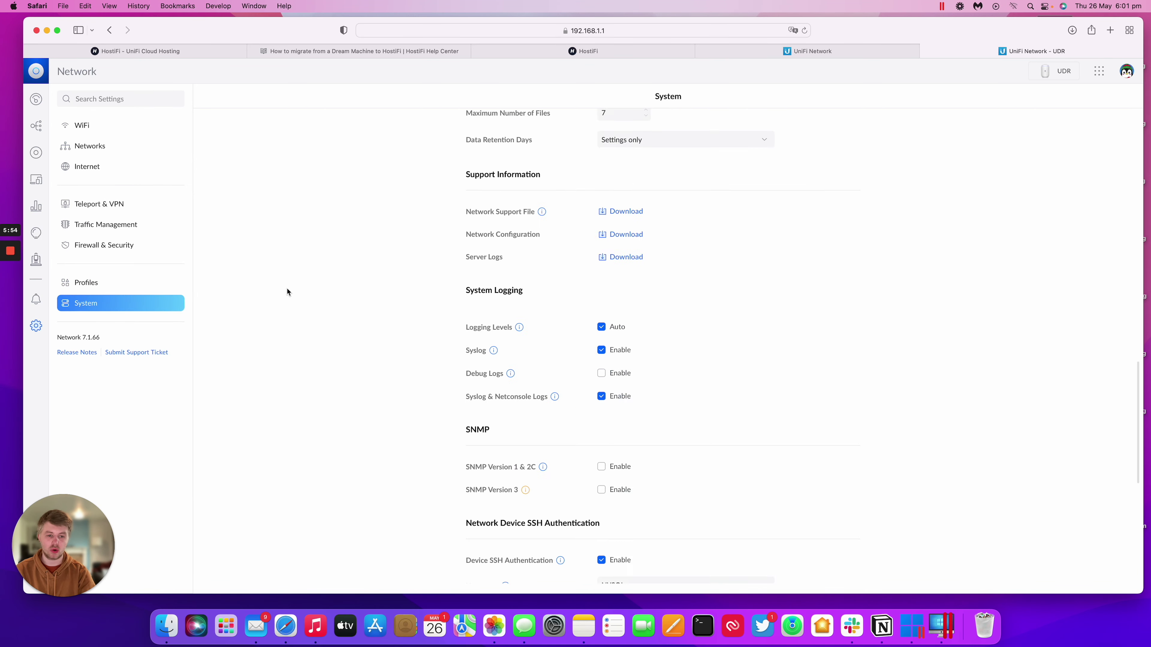
scroll(287, 290, down, 8)
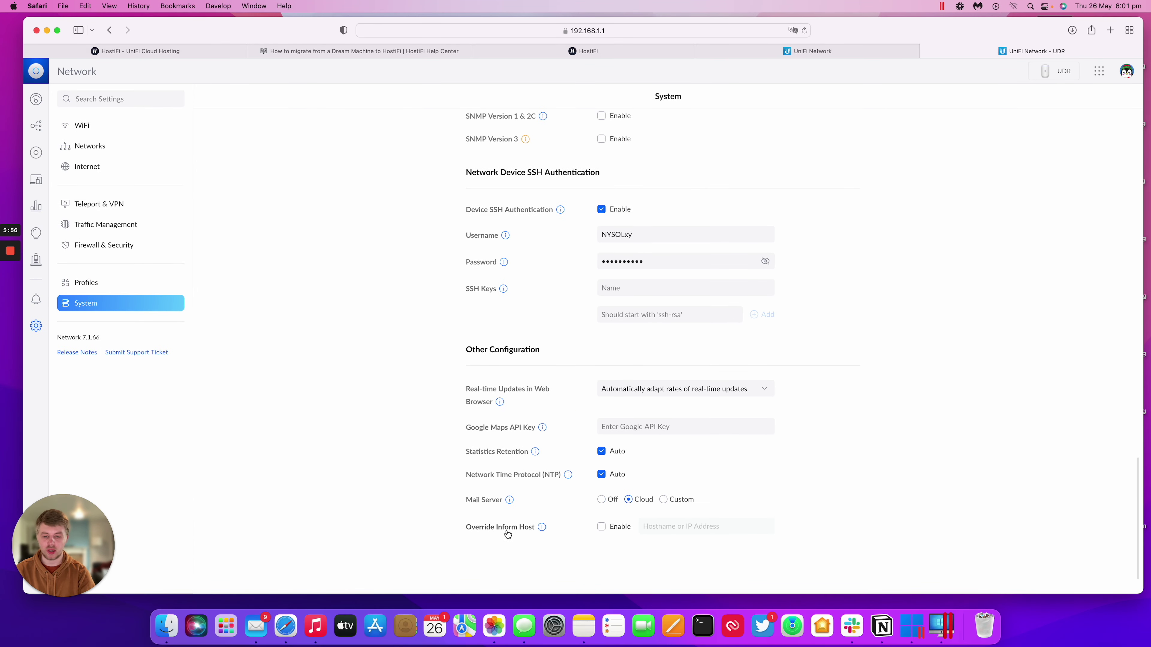
click(601, 527)
click(658, 375)
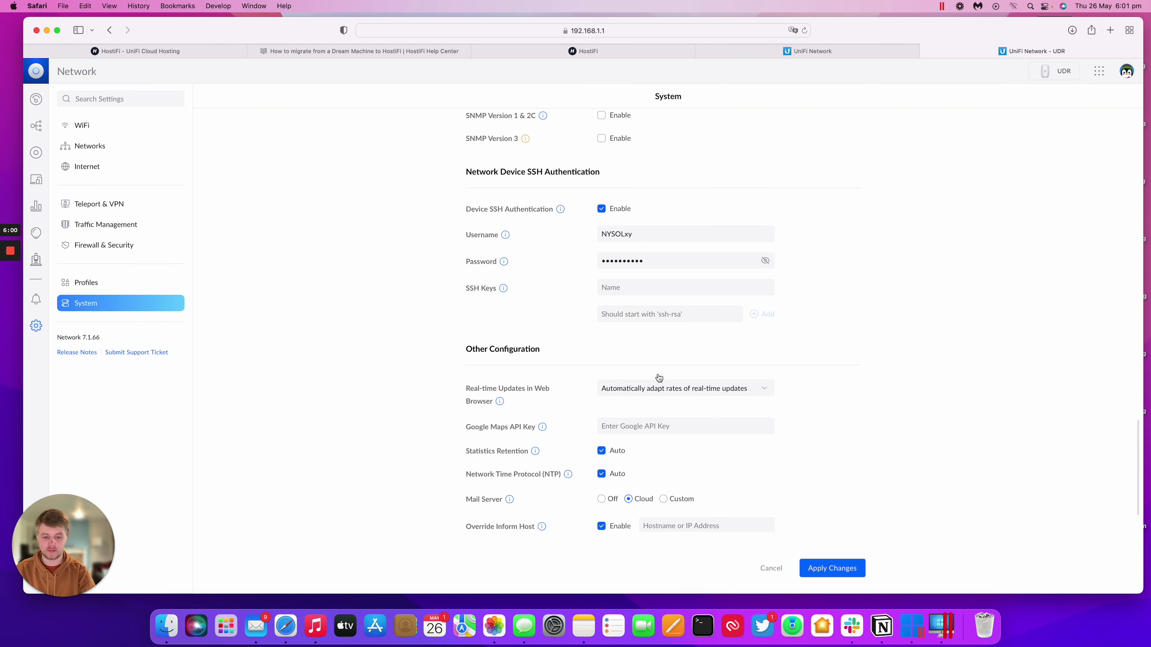
Step: Set the inform host to m09908.hostifi.com copied from HostiFi and apply the changes
click(578, 54)
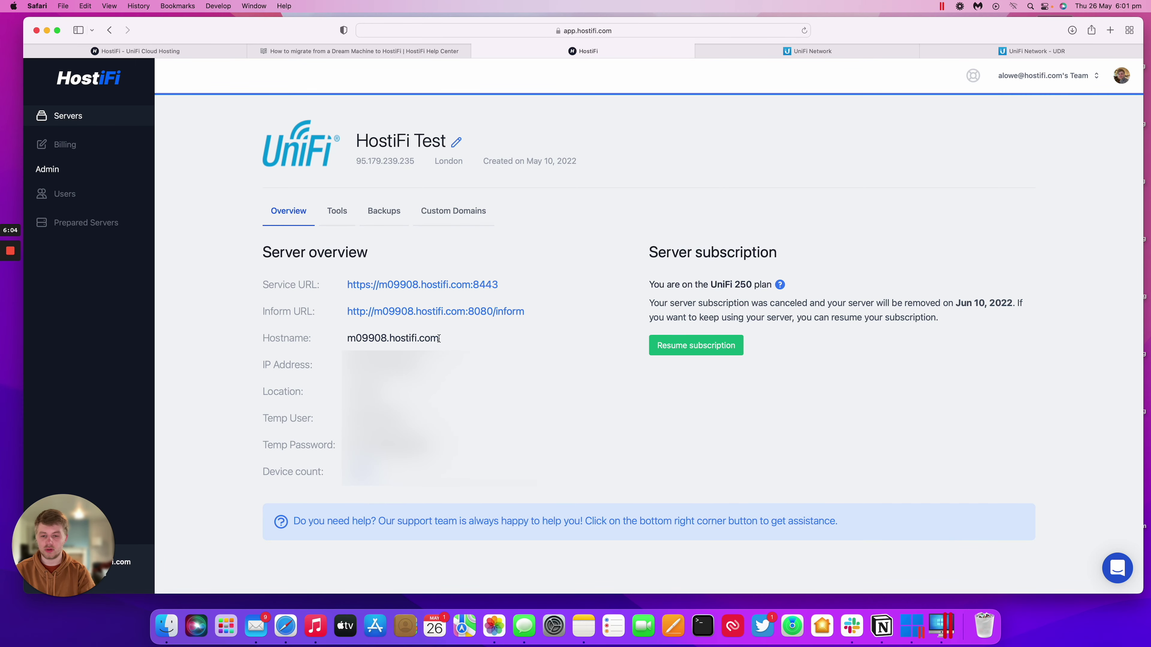
drag(439, 338, 352, 340)
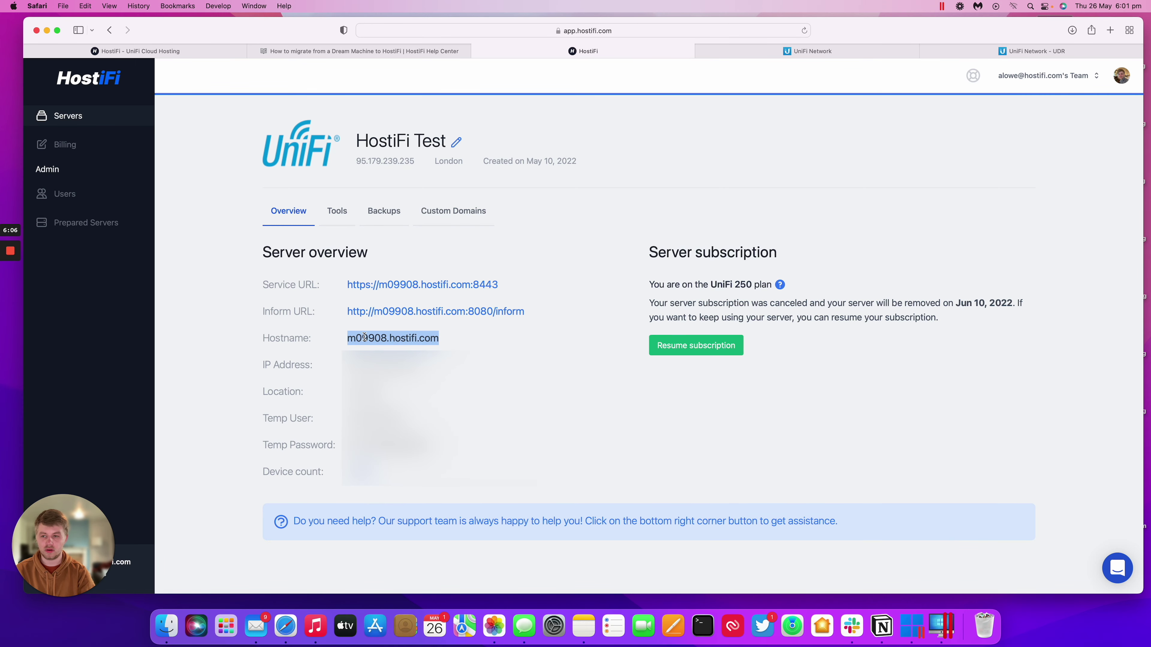
key(super+c)
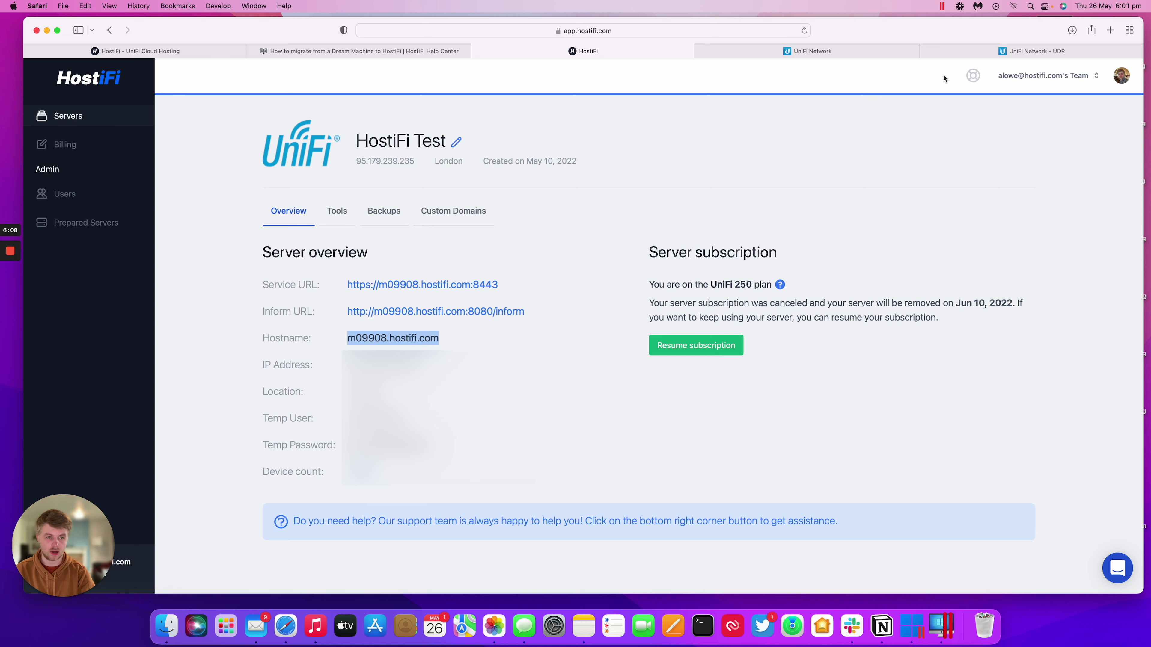
click(1014, 51)
click(688, 526)
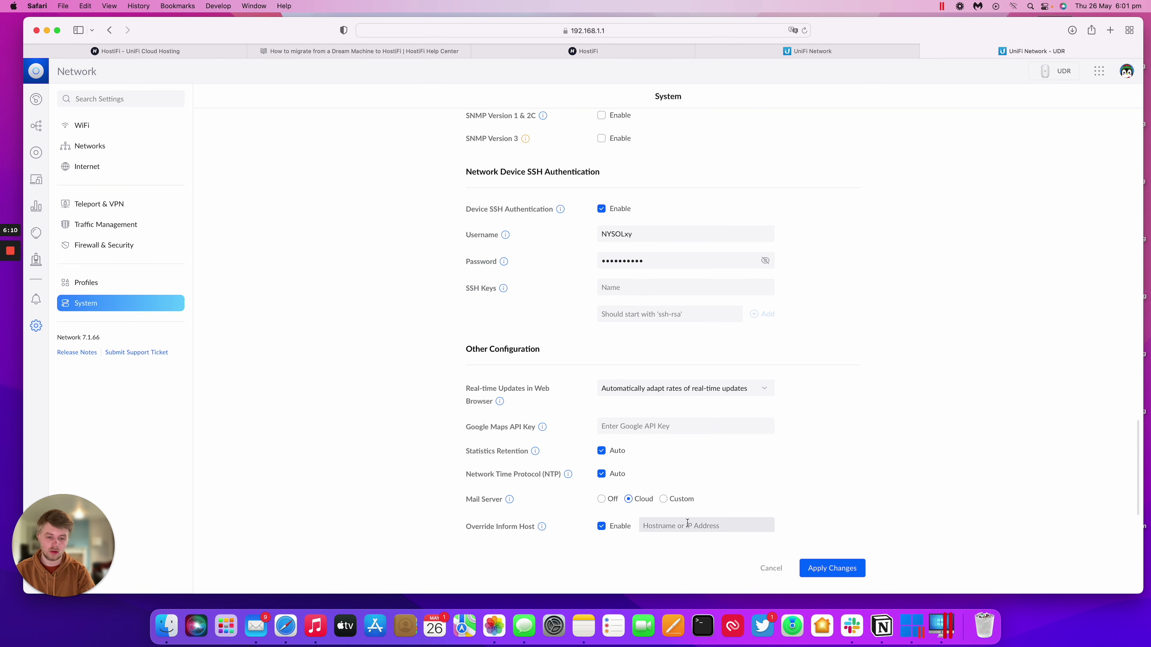
key(super+v)
scroll(829, 499, down, 2)
click(832, 567)
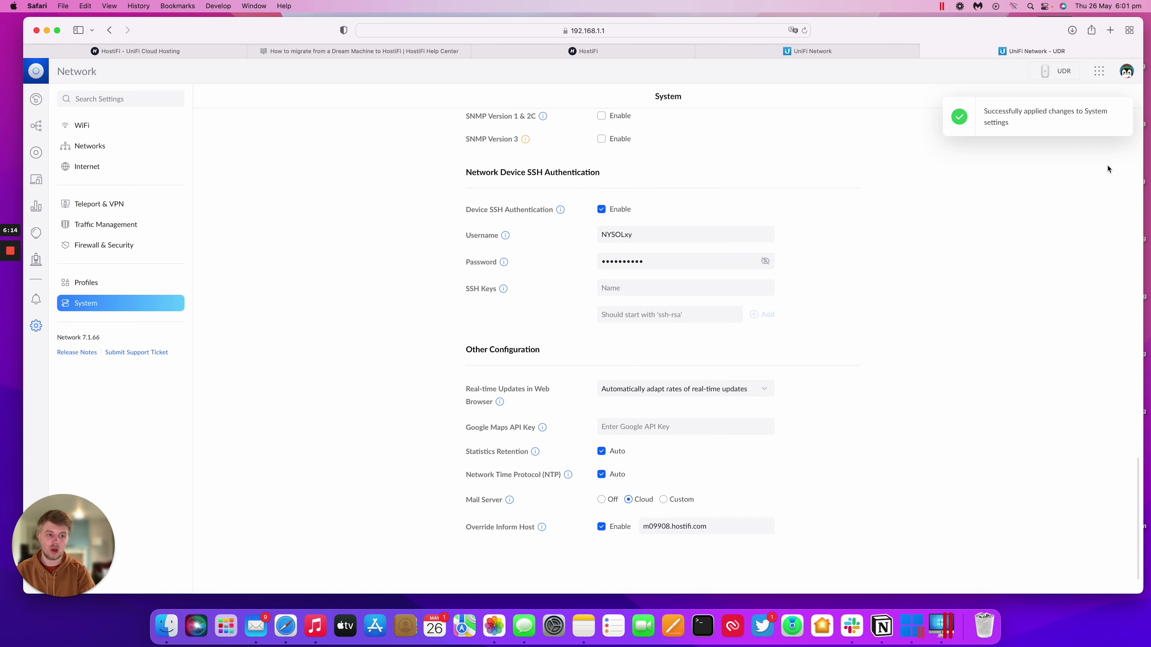
Step: Dismiss the success notice and compare device statuses between the UDR and HostiFi controller lists
click(1126, 103)
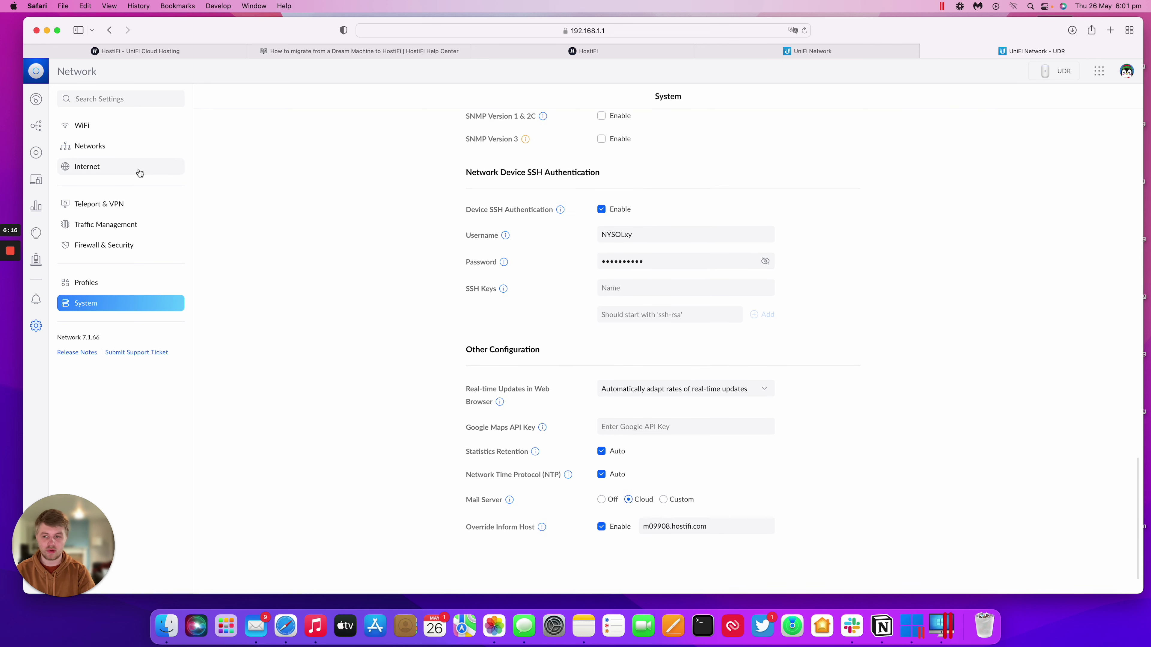
click(36, 152)
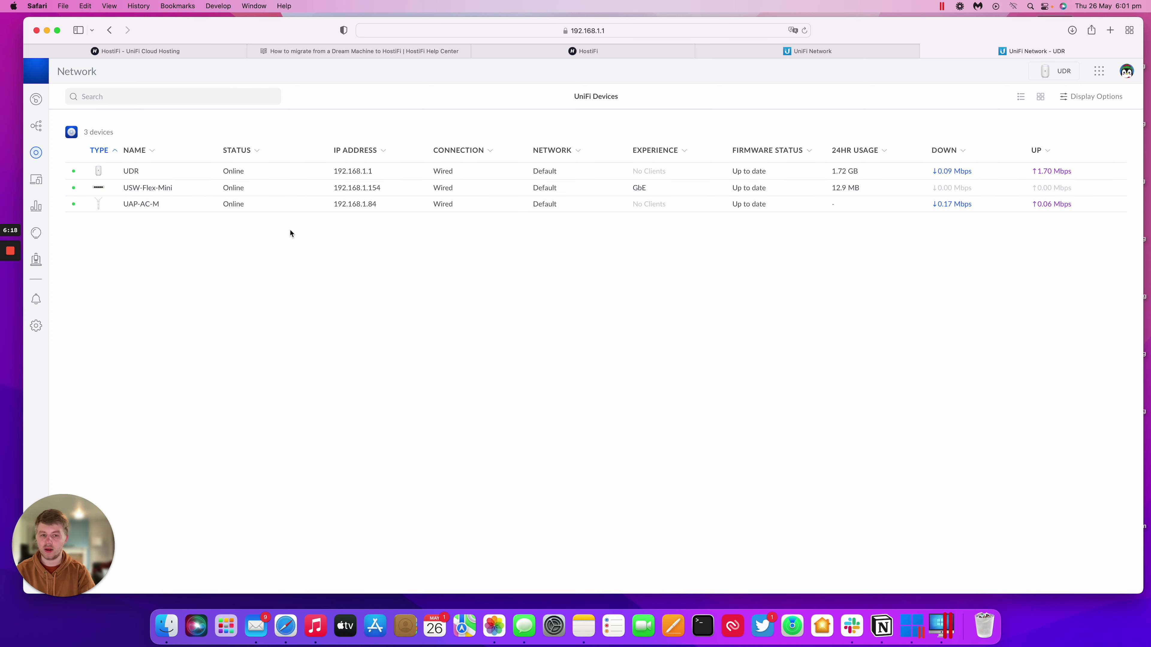
click(752, 52)
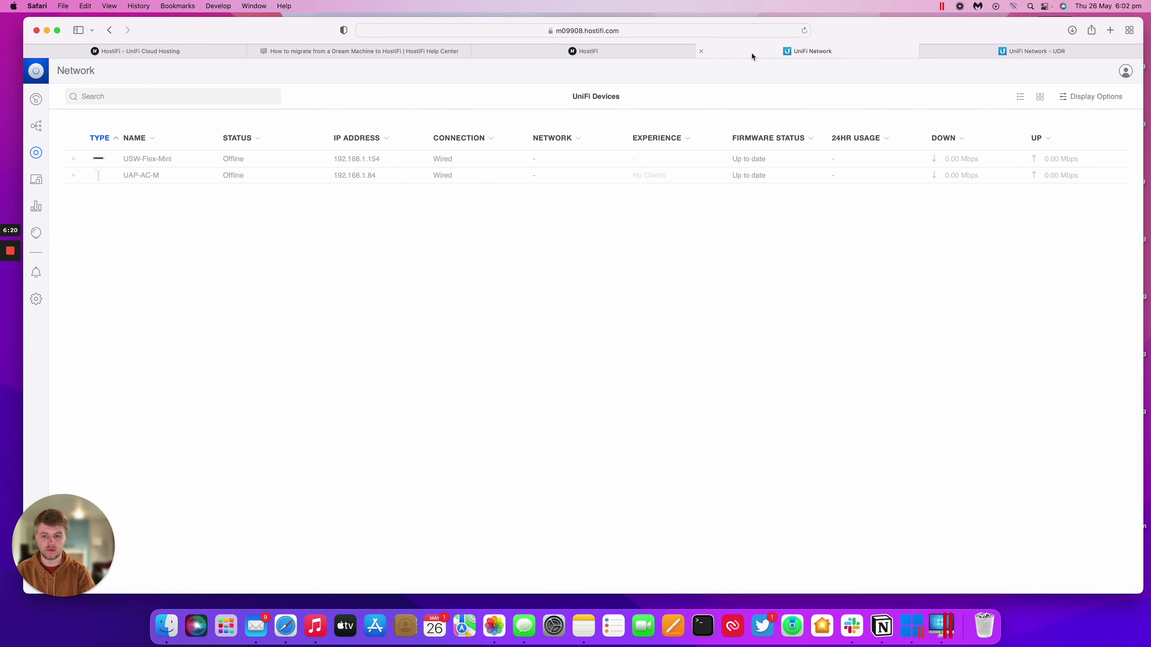
click(942, 52)
click(865, 50)
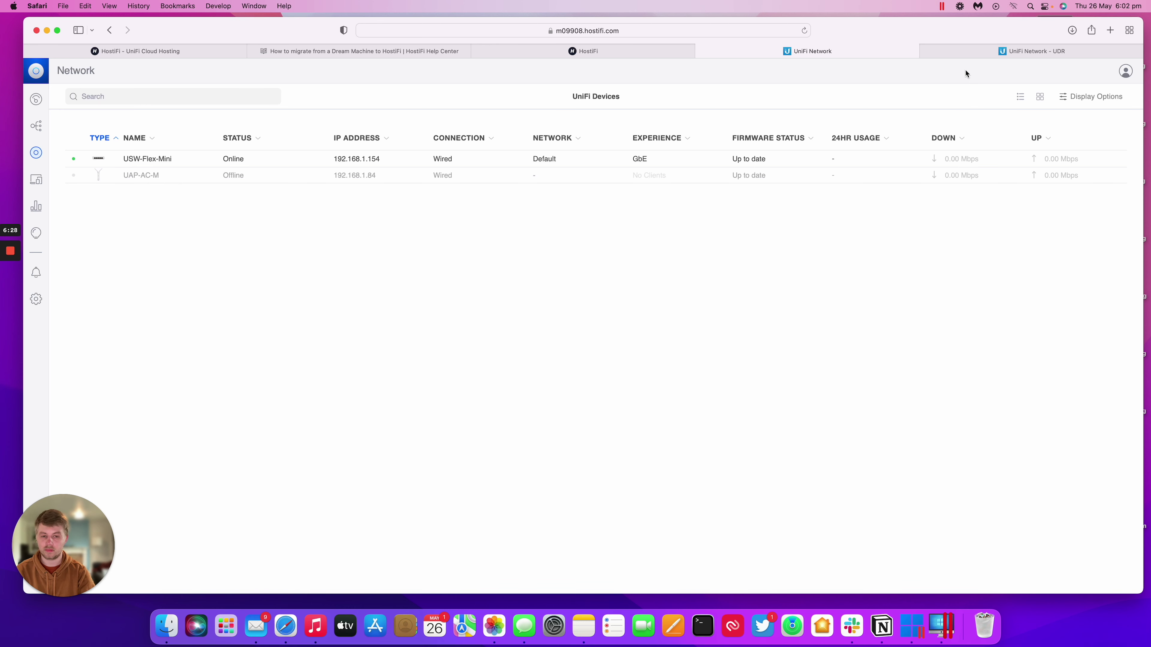
click(967, 51)
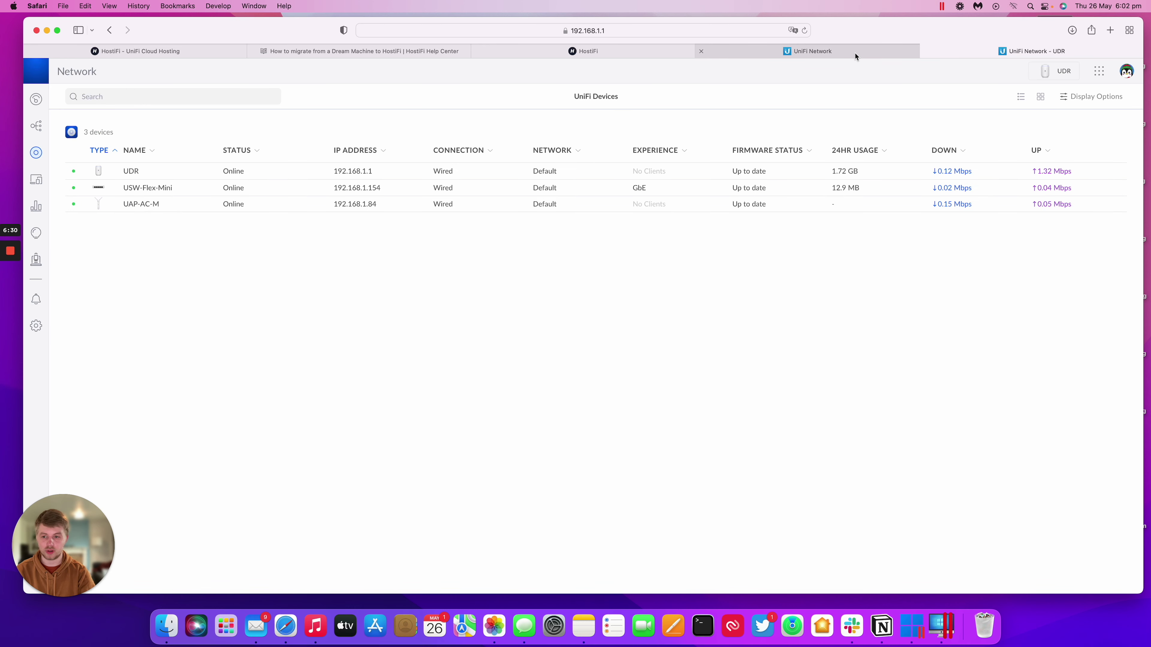
click(854, 53)
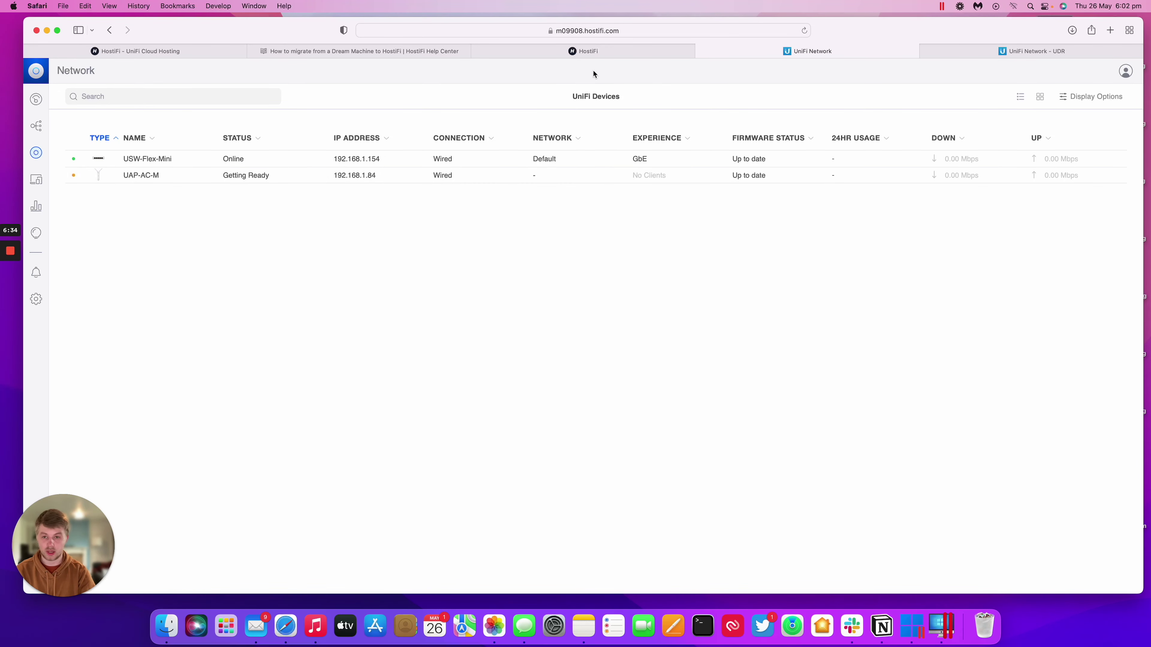
Step: Read through the HostiFi migration help article from the server overview
click(579, 53)
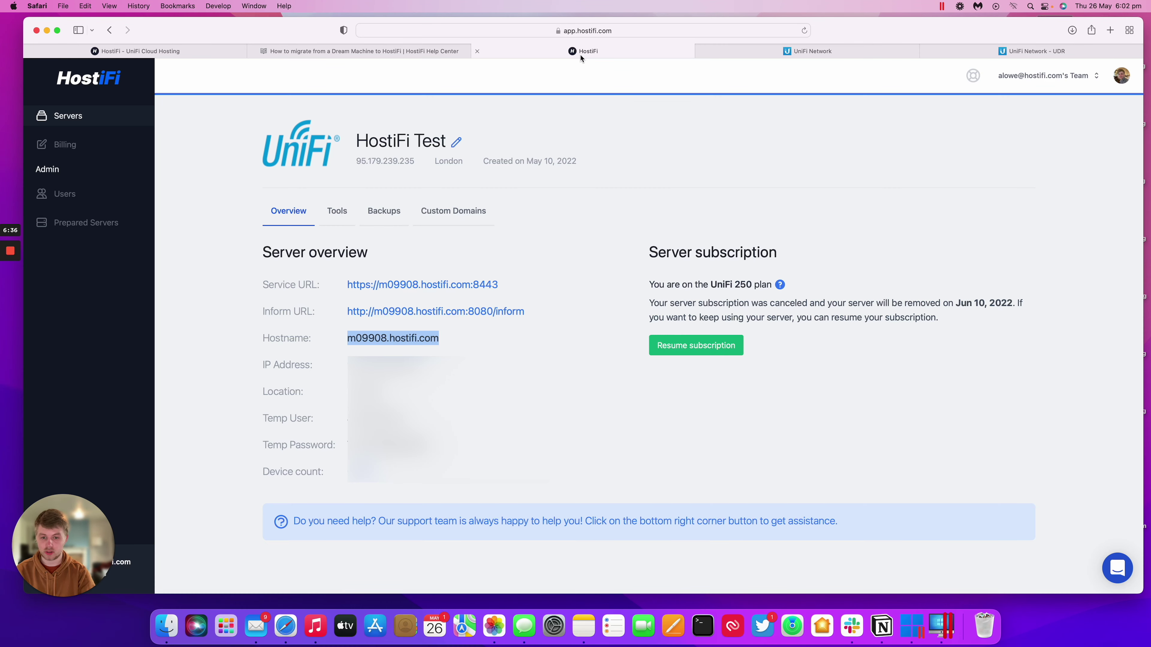
click(438, 52)
scroll(426, 202, down, 10)
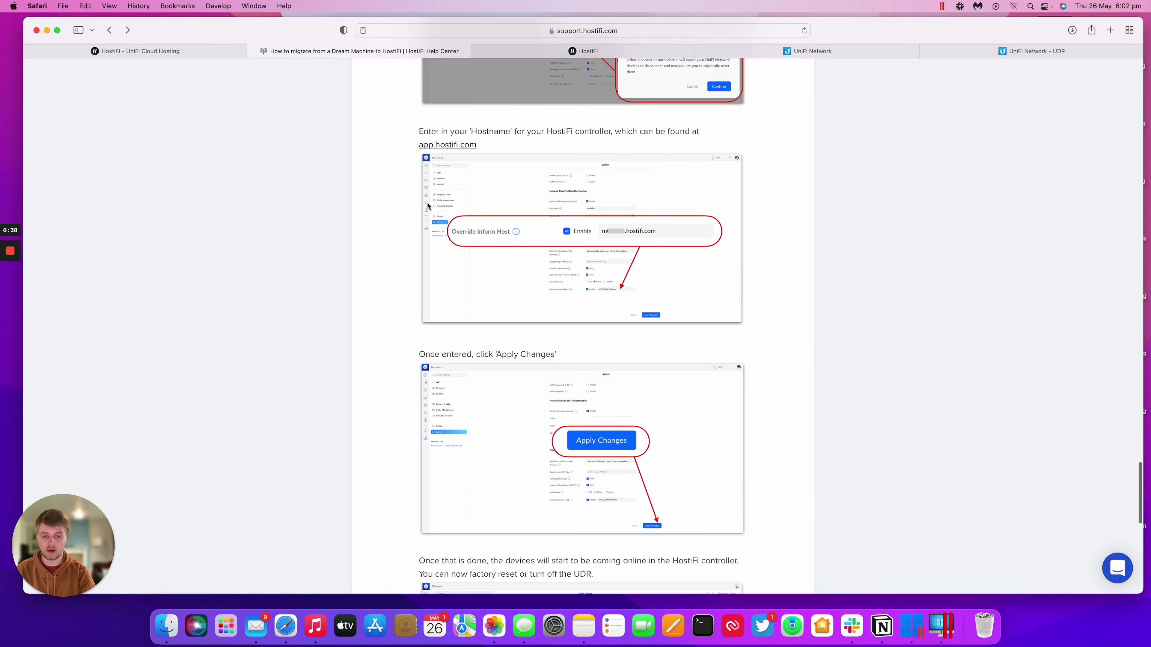
scroll(427, 202, down, 10)
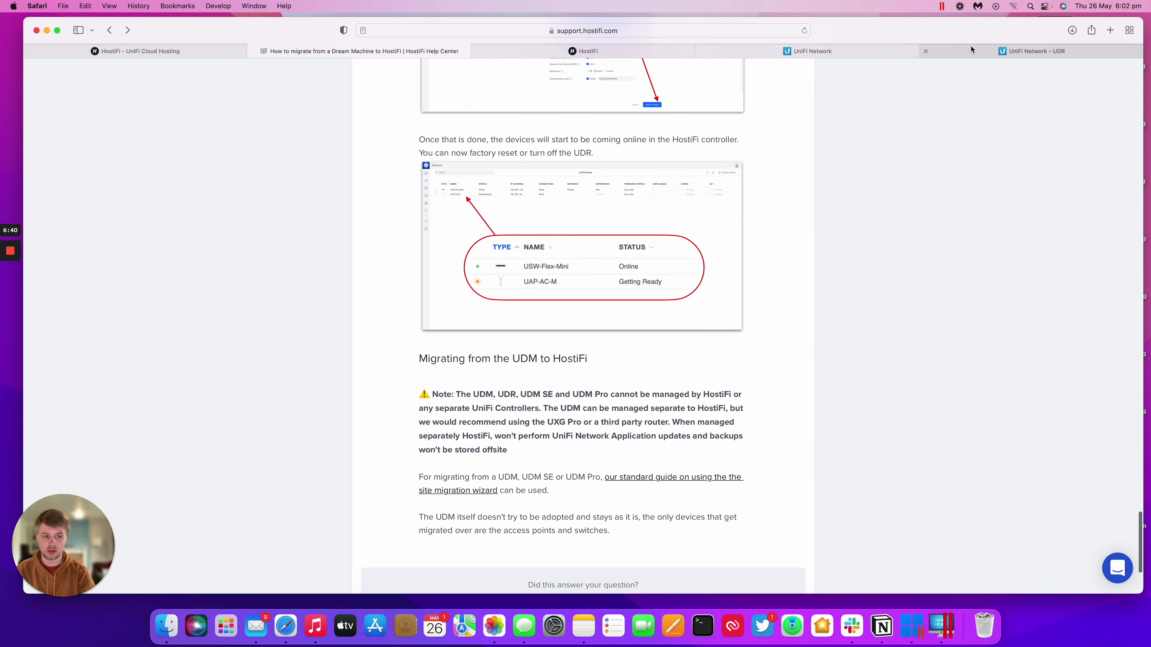
Step: Recheck HostiFi shows USW-Flex-Mini online and UAP-AC-M getting ready, then return to the HostiFi Test overview
click(1031, 50)
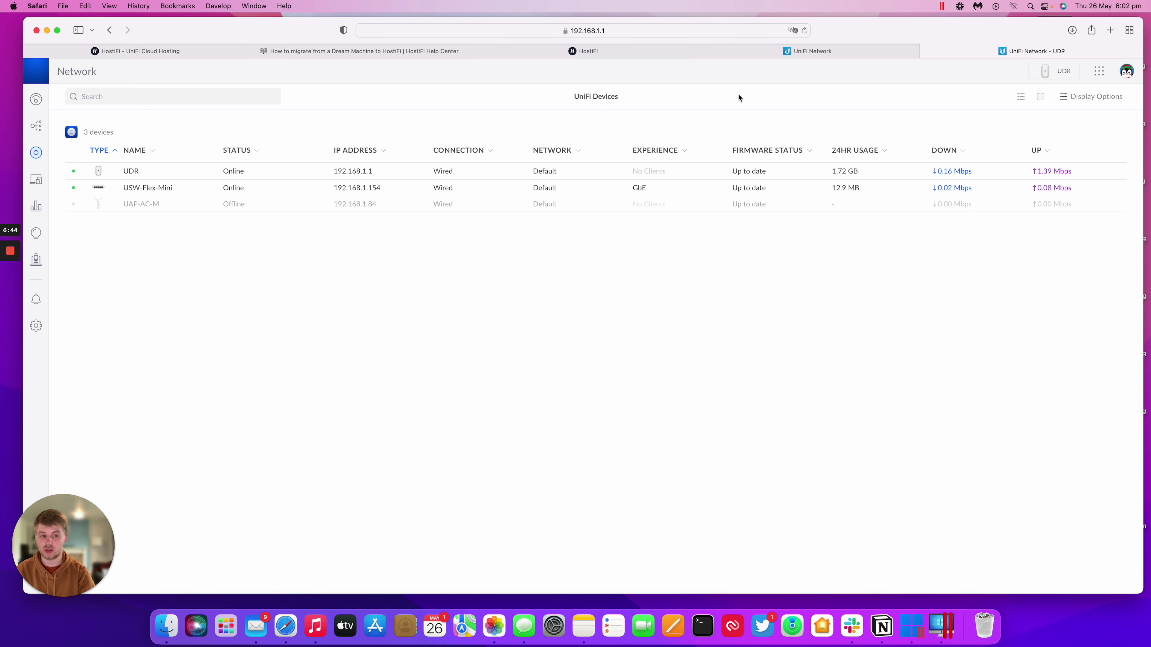
click(837, 48)
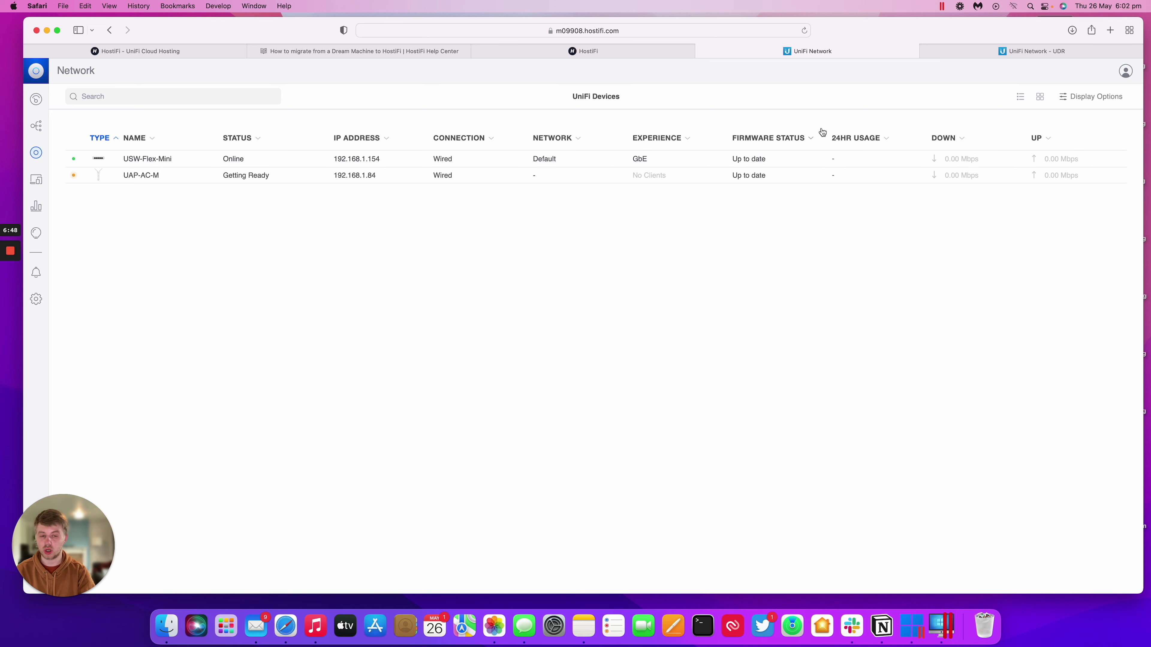
click(1027, 51)
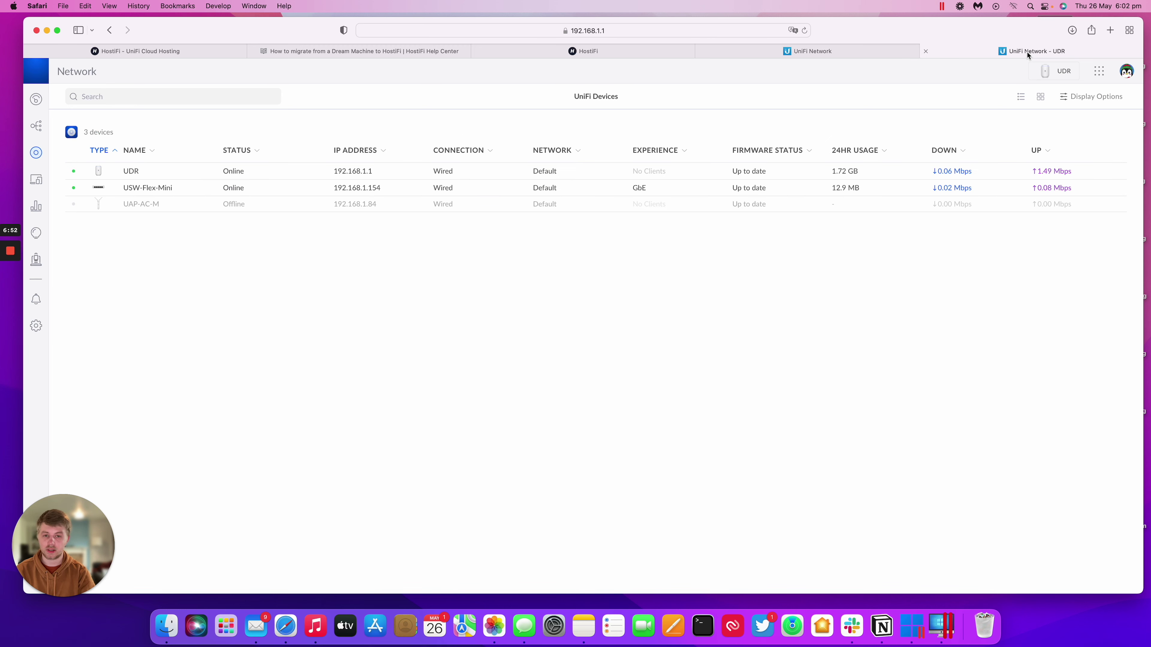
click(606, 55)
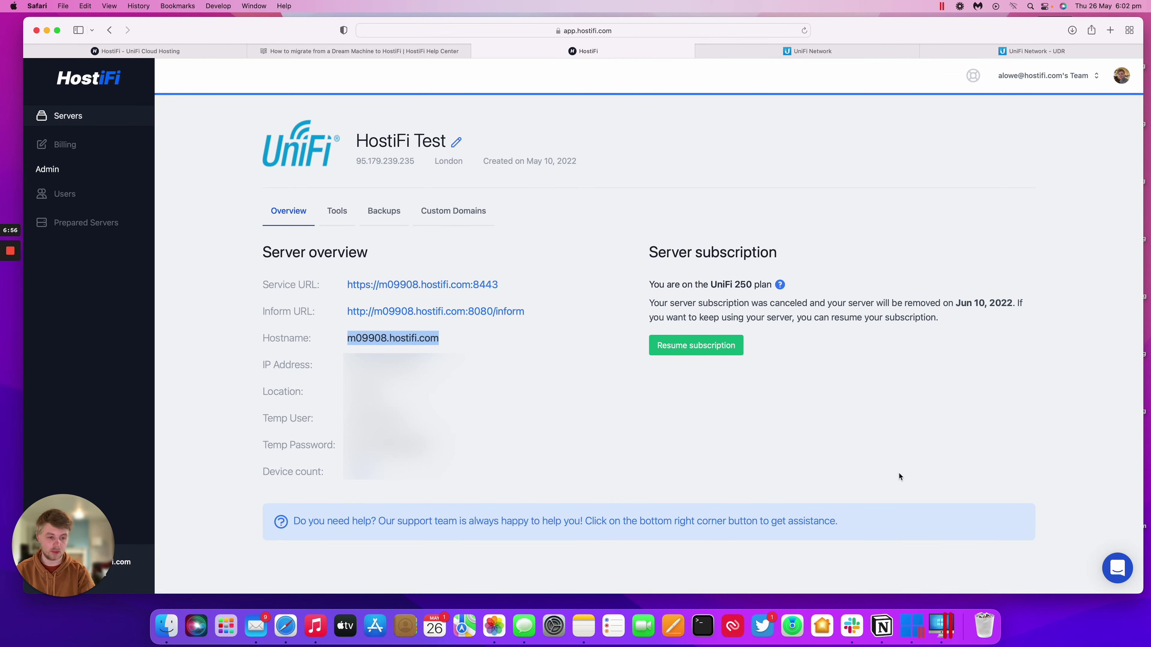
Step: Open the Intercom support panel and scroll through its conversation, help articles and system status
click(1116, 569)
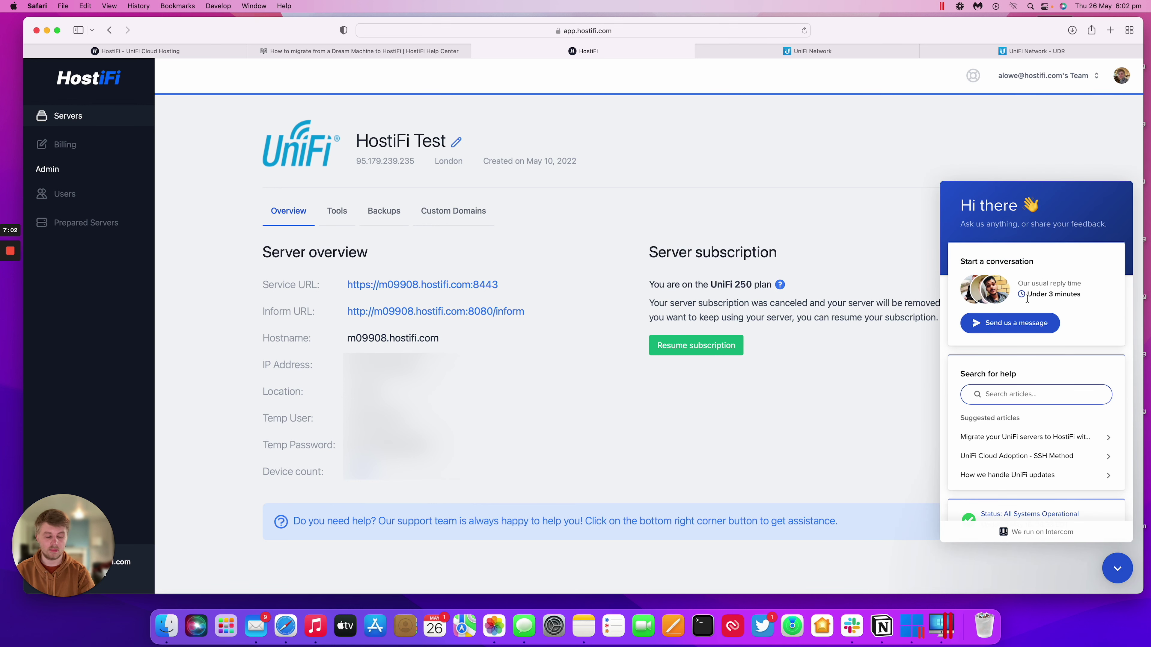
scroll(1027, 299, down, 2)
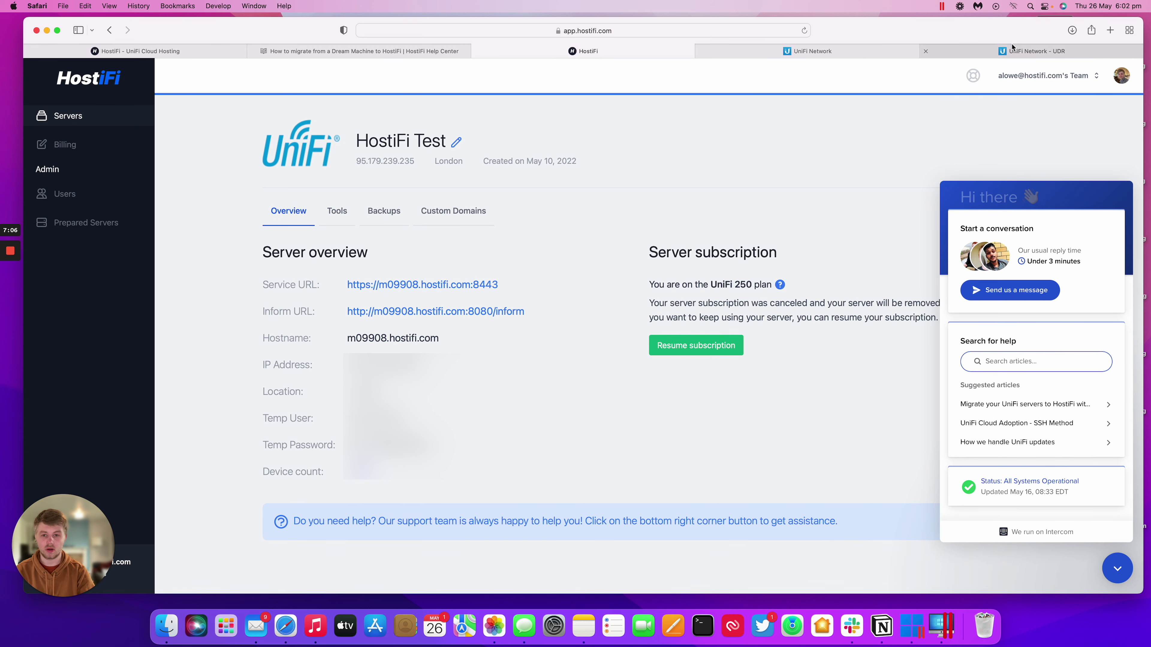
mouse_move(1012, 45)
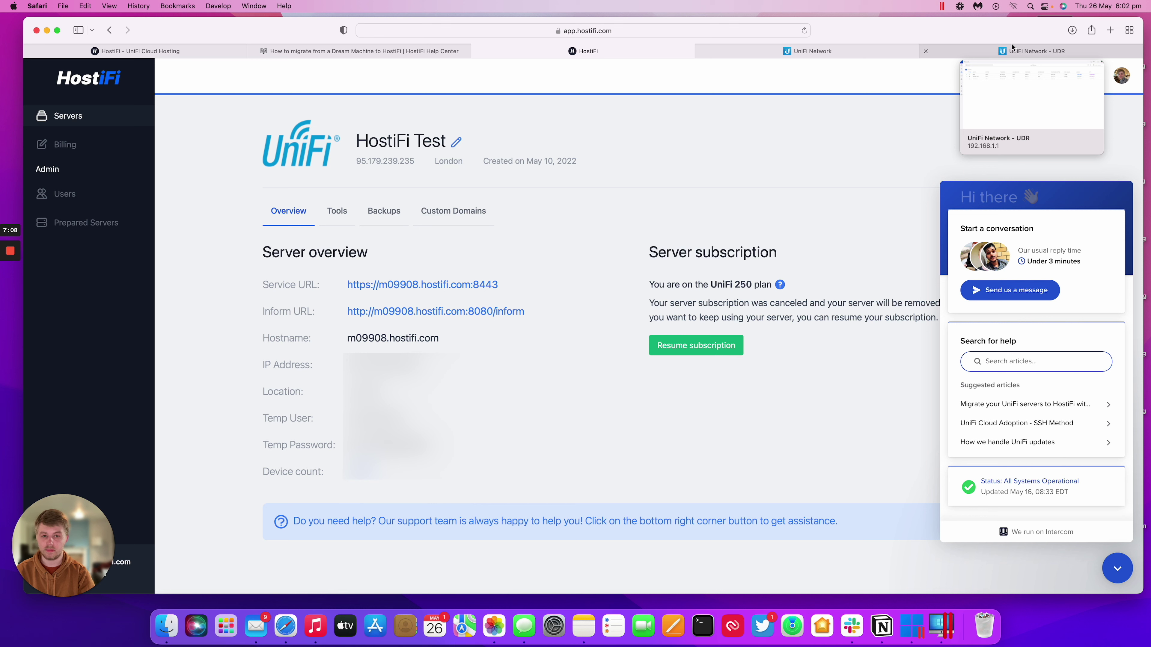